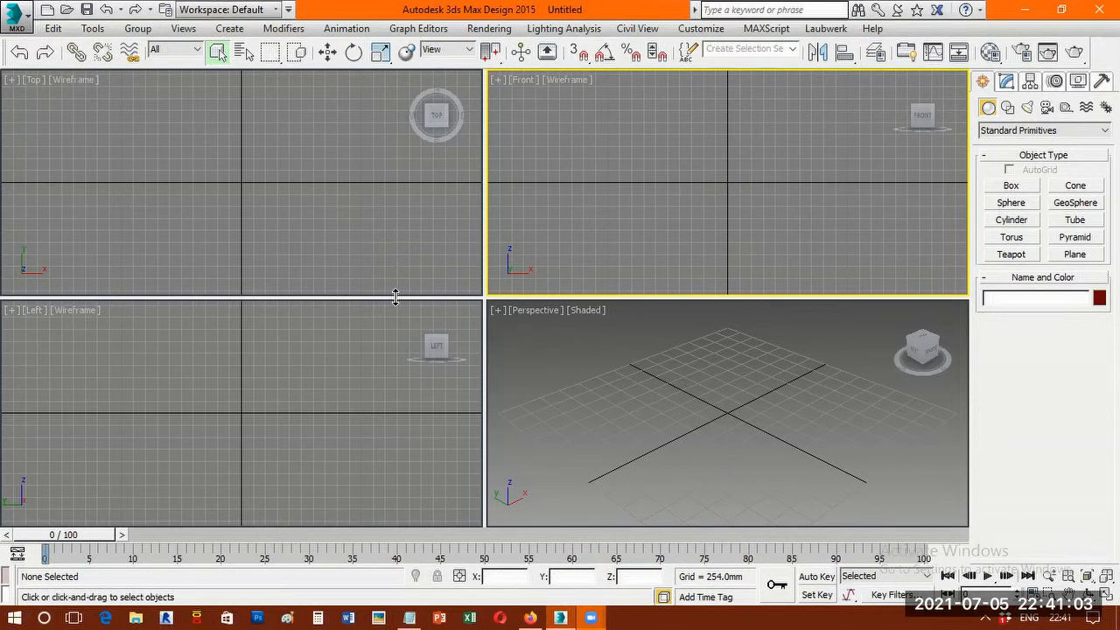
Maximize the Top viewport and draw three boxes near the origin, the first about 699 by 612 mm and the second about 448 by 492 mm.
{"action": "left_click", "coordinate": [345, 220]}
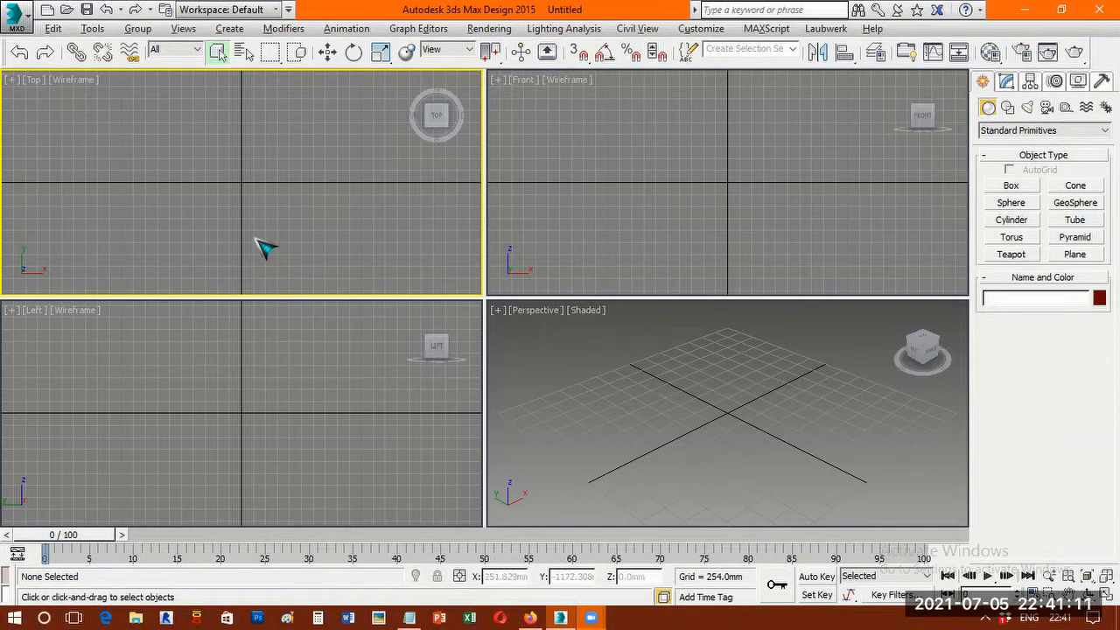
{"action": "key", "text": "alt+w"}
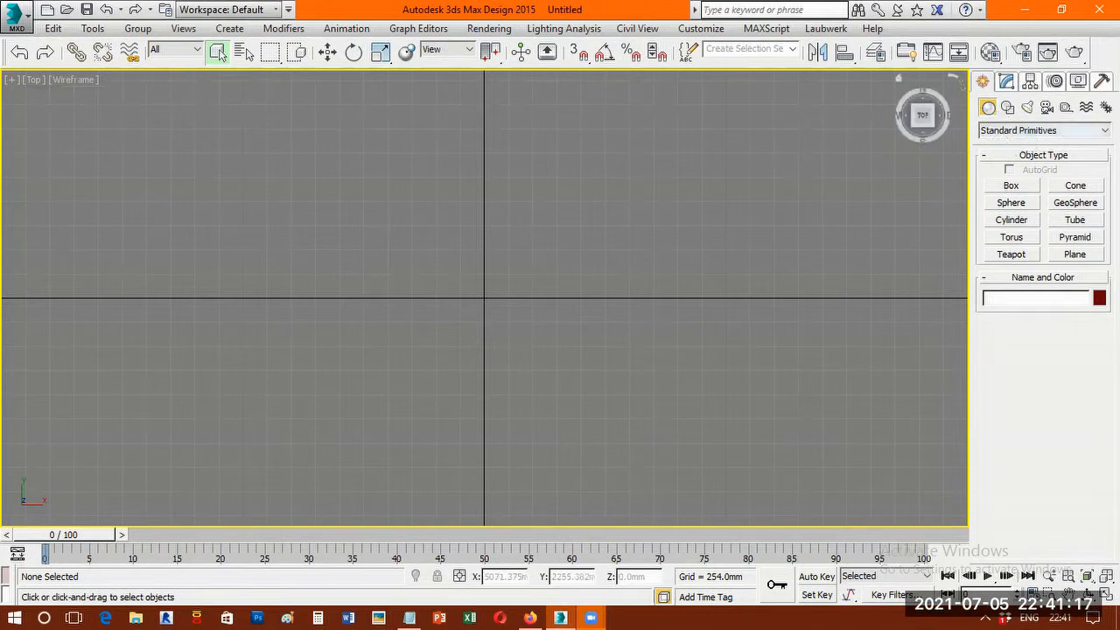
{"action": "left_click", "coordinate": [1020, 187]}
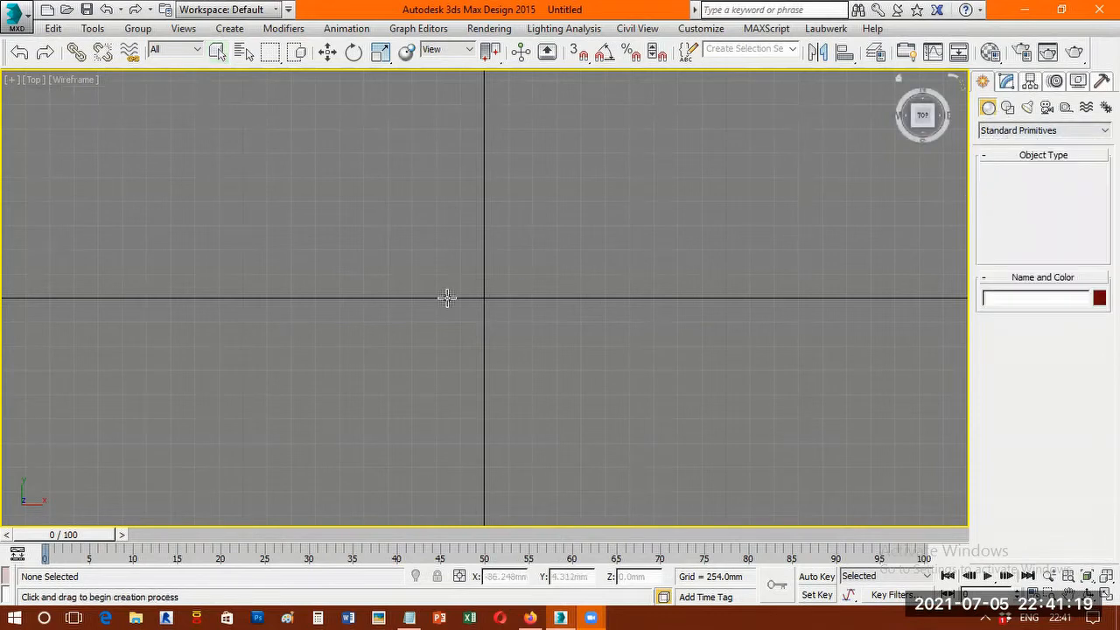
{"action": "left_click_drag", "start_coordinate": [428, 291], "coordinate": [486, 358]}
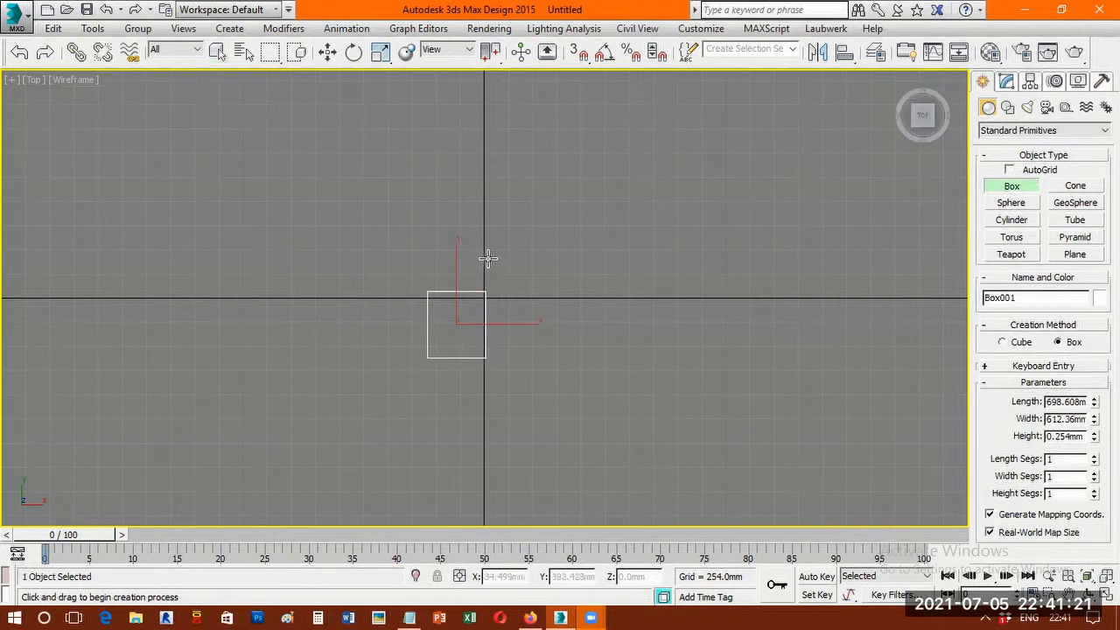
{"action": "left_click_drag", "start_coordinate": [523, 263], "coordinate": [569, 305]}
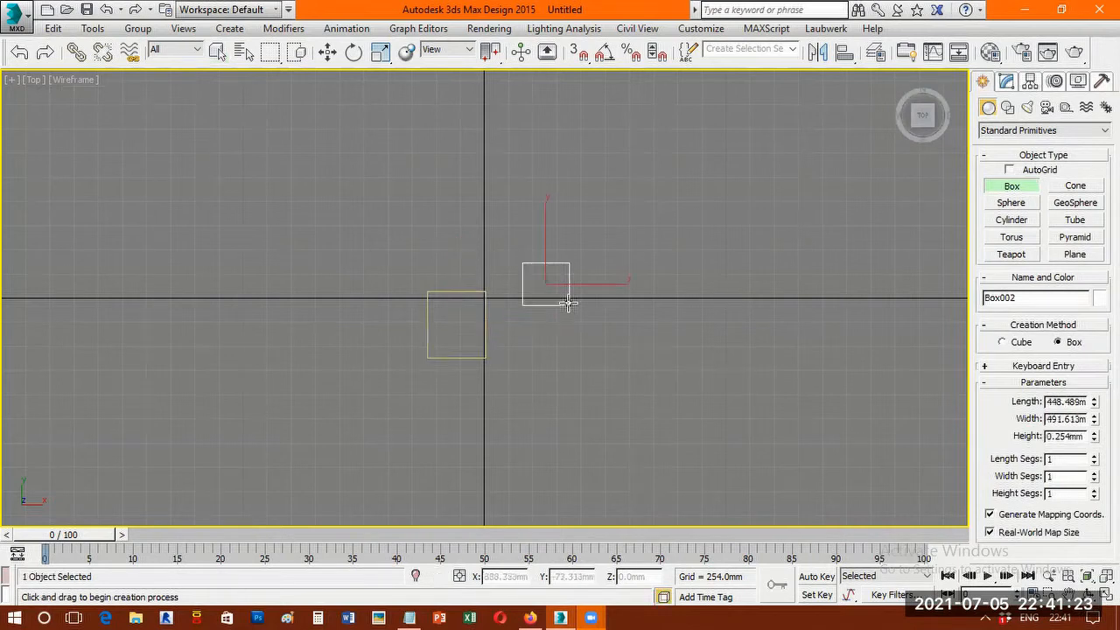
{"action": "left_click", "coordinate": [616, 199]}
{"action": "left_click_drag", "start_coordinate": [614, 338], "coordinate": [640, 383]}
{"action": "left_click", "coordinate": [715, 288]}
Create two cylinders beside the boxes, the second about 328 mm in radius and 940 mm high, and clear the selection.
{"action": "left_click", "coordinate": [1012, 219]}
{"action": "left_click_drag", "start_coordinate": [533, 407], "coordinate": [544, 424]}
{"action": "left_click", "coordinate": [545, 424]}
{"action": "left_click_drag", "start_coordinate": [617, 285], "coordinate": [643, 303]}
{"action": "left_click", "coordinate": [666, 216]}
{"action": "right_click", "coordinate": [686, 223]}
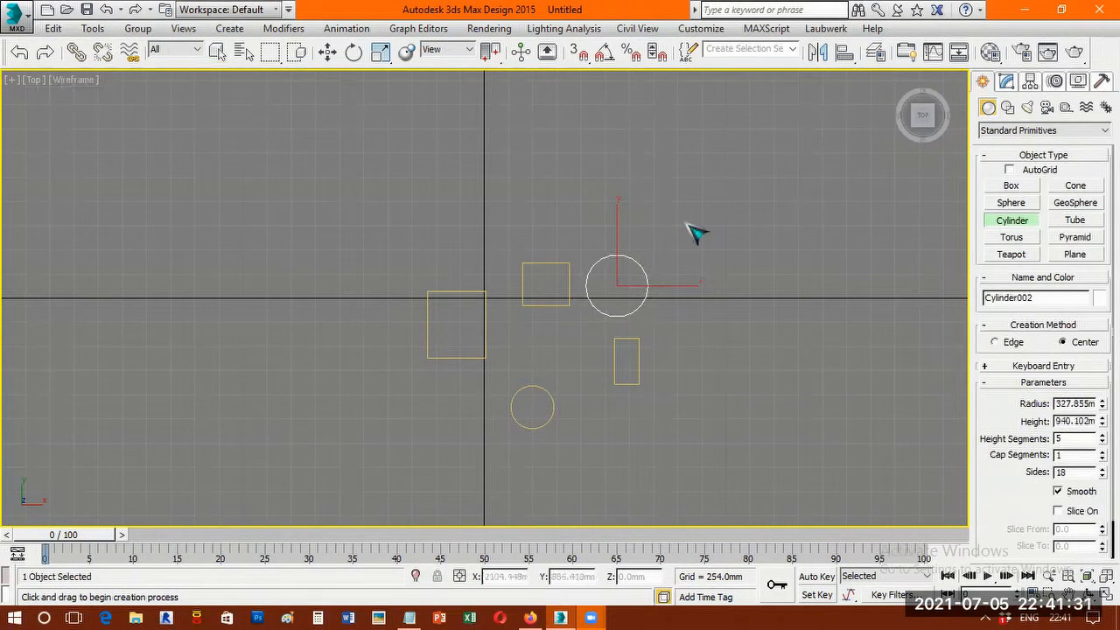
{"action": "left_click", "coordinate": [711, 265]}
Hide the grid and switch the Top viewport from wireframe to shaded display.
{"action": "scroll", "coordinate": [573, 315], "scroll_direction": "up", "scroll_amount": 2}
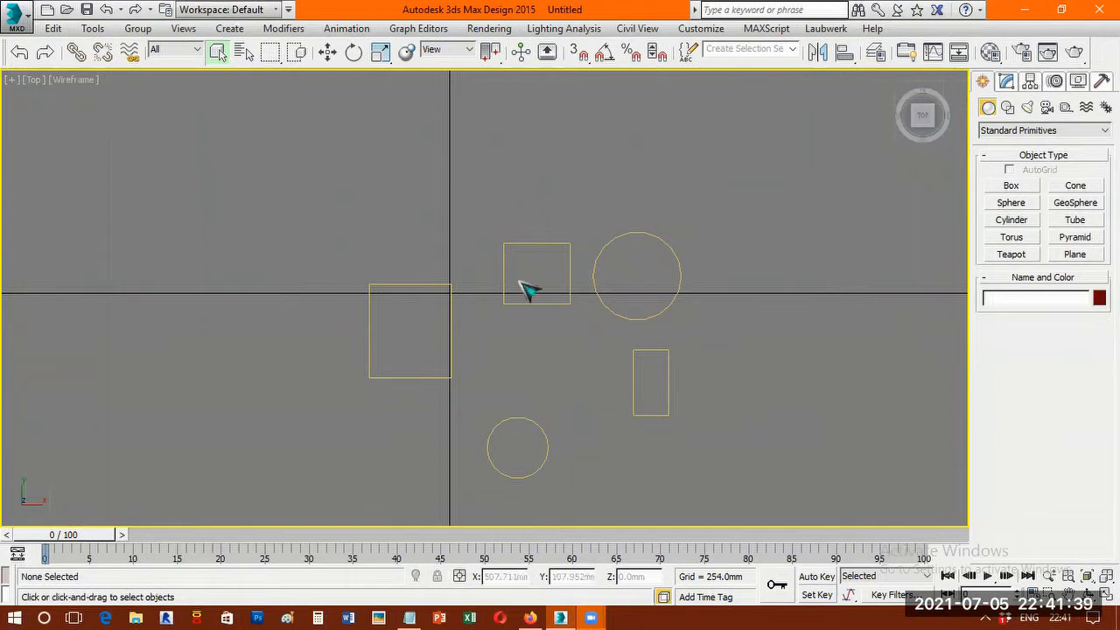
{"action": "scroll", "coordinate": [592, 299], "scroll_direction": "down", "scroll_amount": 8}
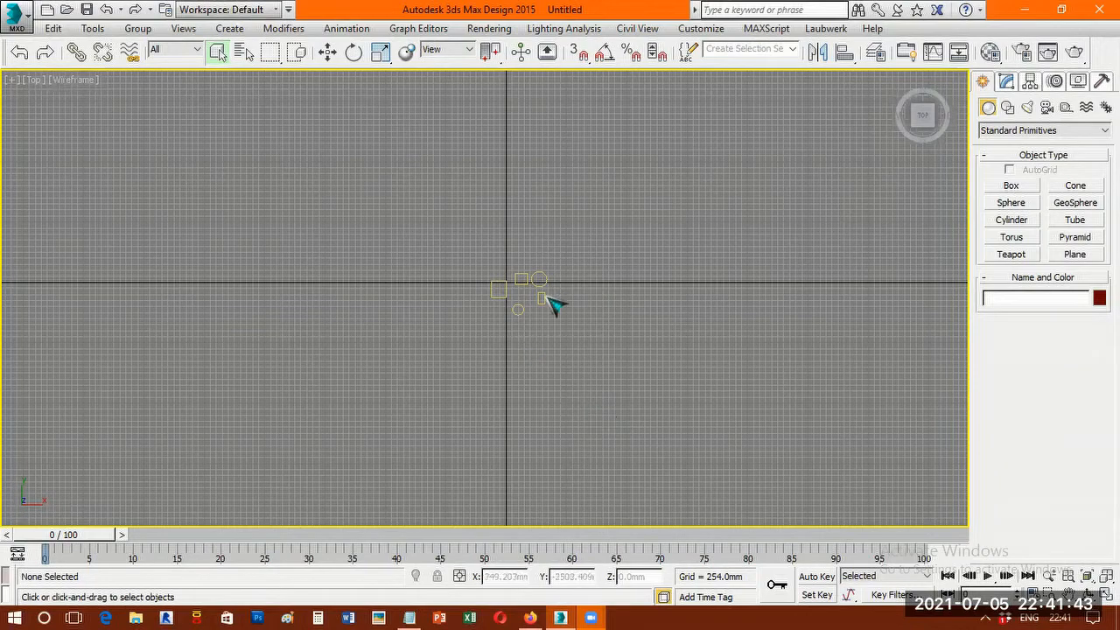
{"action": "scroll", "coordinate": [567, 314], "scroll_direction": "up", "scroll_amount": 2}
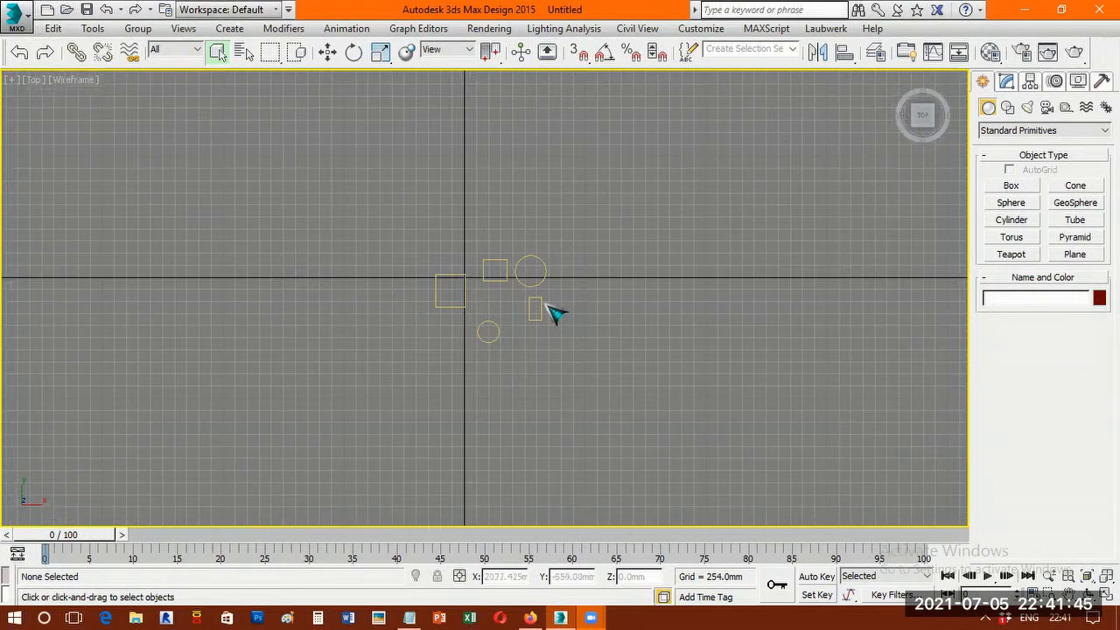
{"action": "scroll", "coordinate": [557, 313], "scroll_direction": "up", "scroll_amount": 2}
{"action": "key", "text": "g"}
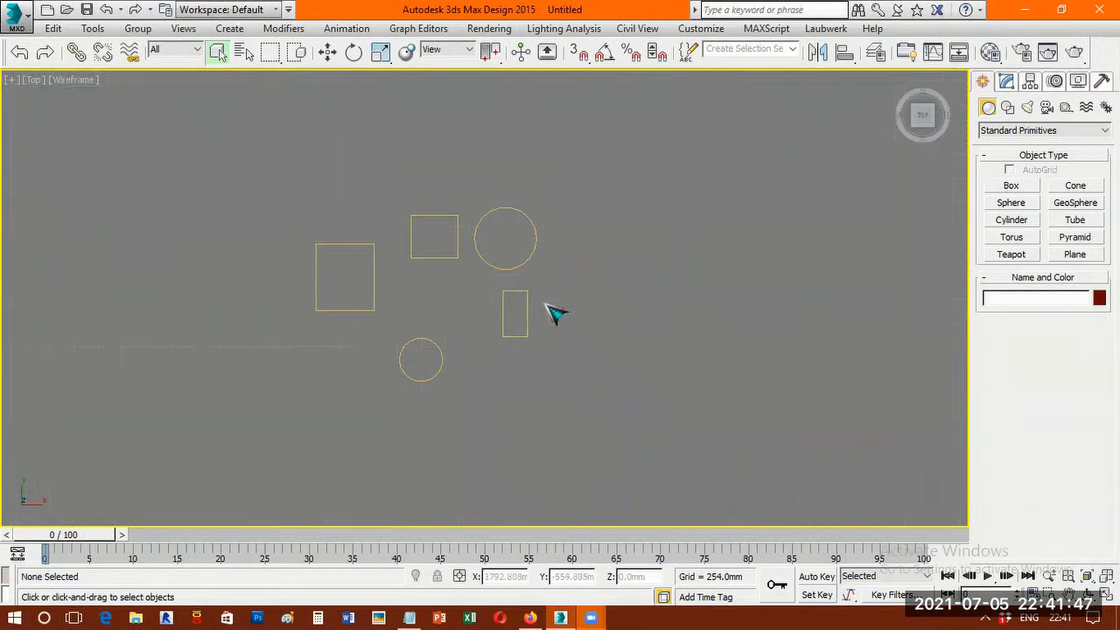
{"action": "key", "text": "F3"}
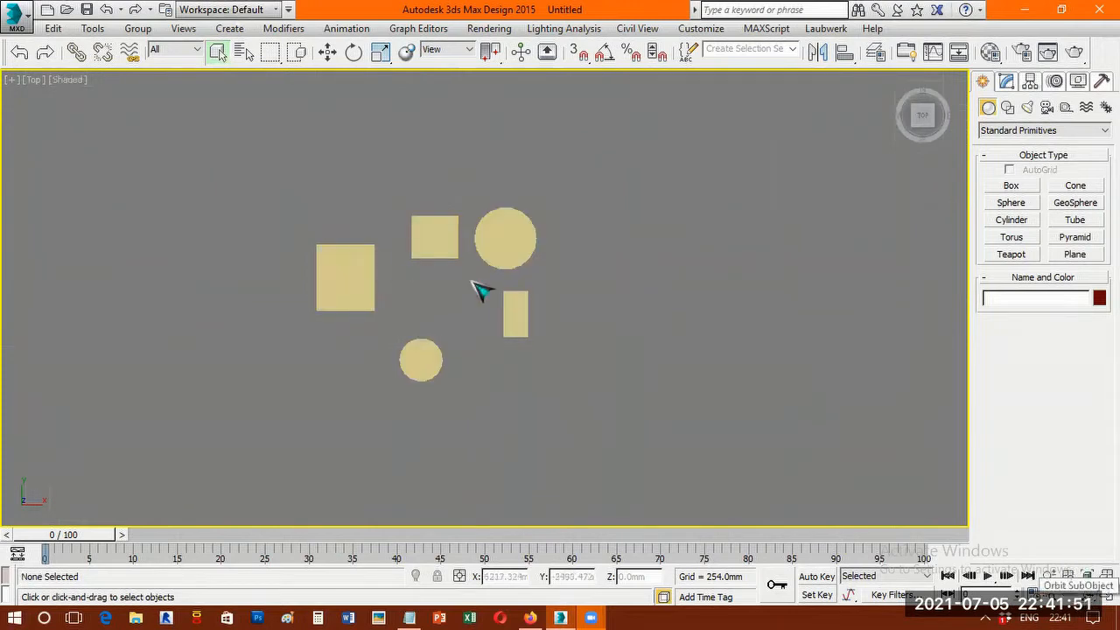
Examine the boxes and cylinders from an angled view, and return to the Top view with space around all five objects.
{"action": "scroll", "coordinate": [408, 267], "scroll_direction": "up", "scroll_amount": 2}
{"action": "middle_click_drag", "start_coordinate": [386, 279], "coordinate": [394, 280]}
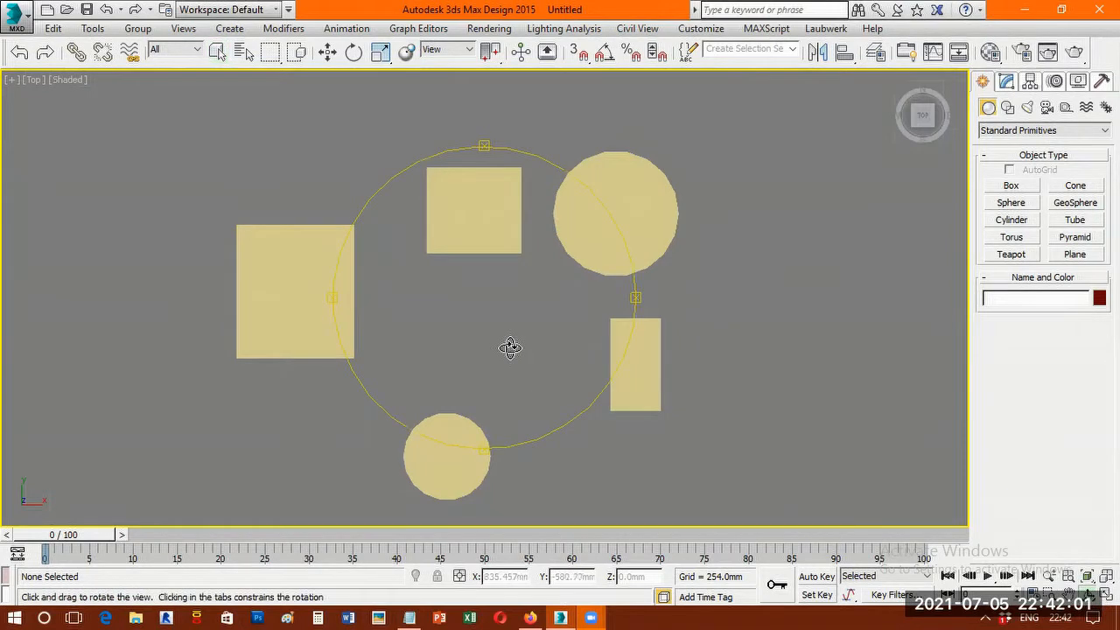
{"action": "left_click_drag", "start_coordinate": [487, 294], "coordinate": [554, 283]}
{"action": "right_click", "coordinate": [555, 300]}
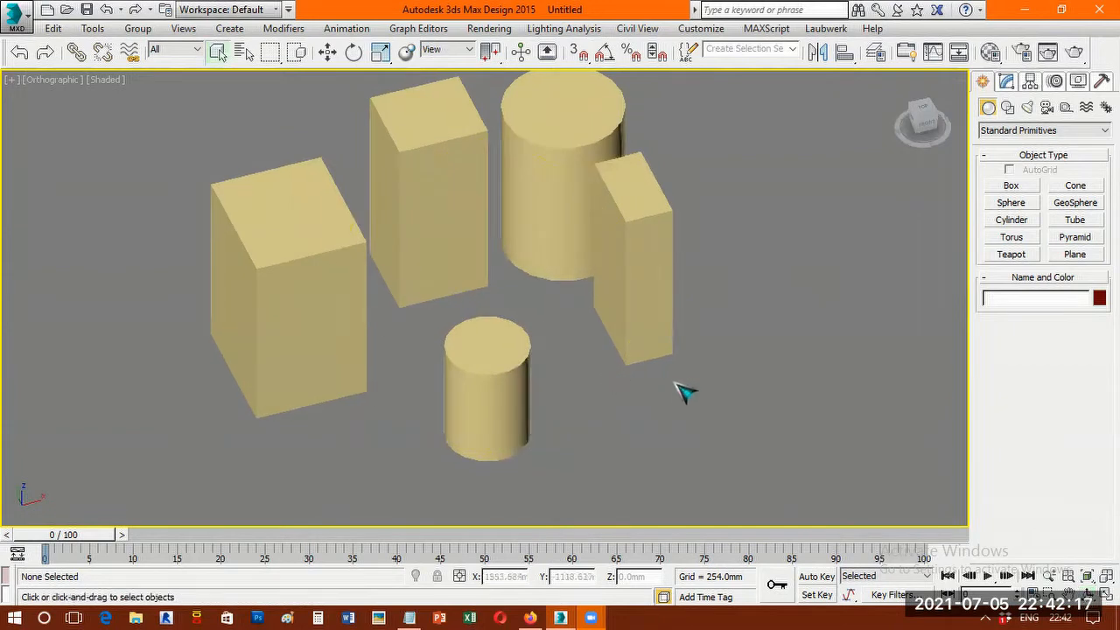
{"action": "key", "text": "t"}
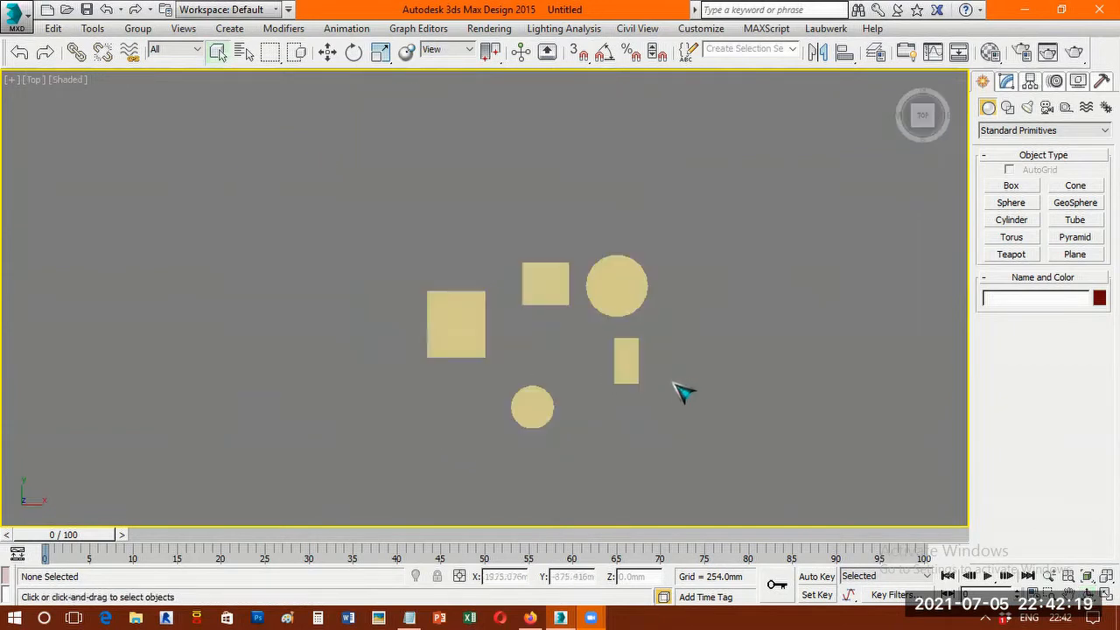
{"action": "key", "text": "z"}
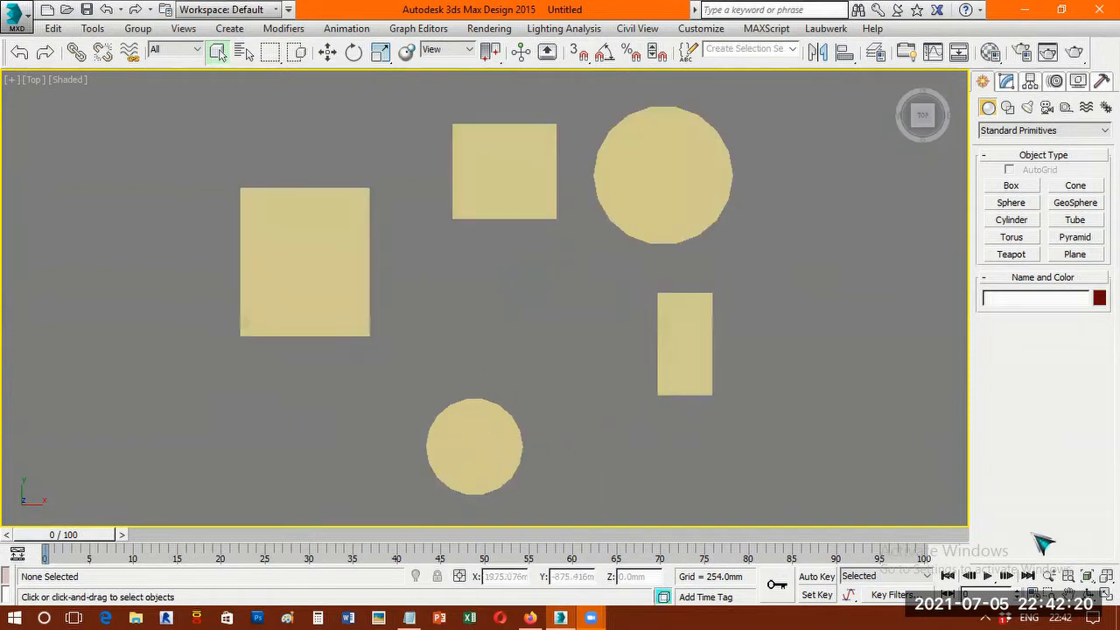
{"action": "left_click", "coordinate": [1051, 576]}
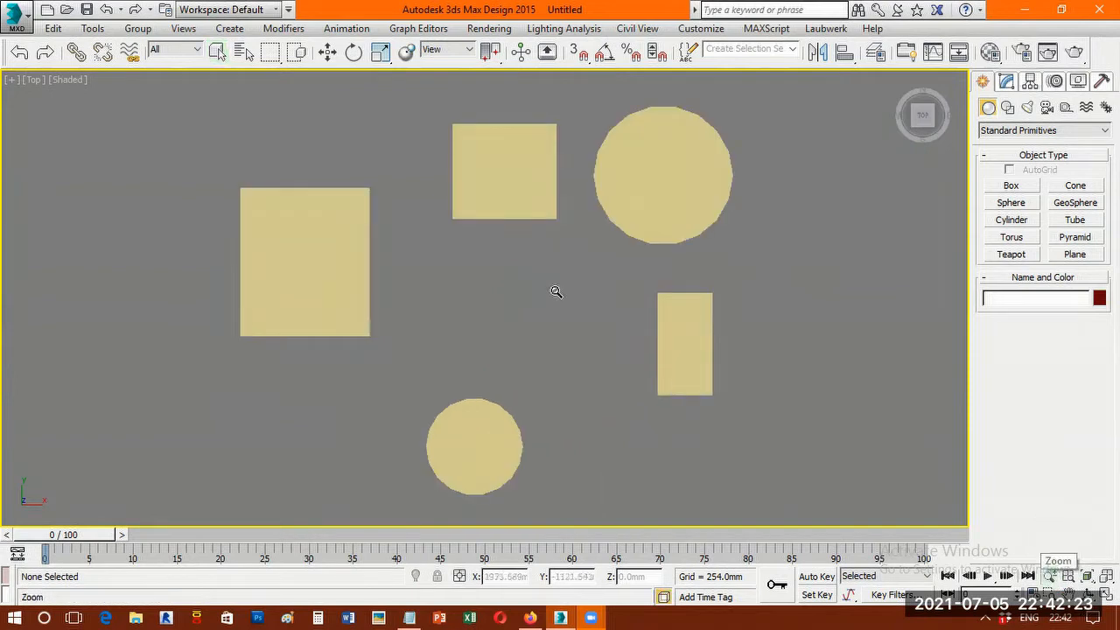
{"action": "left_click_drag", "start_coordinate": [556, 284], "coordinate": [555, 328]}
{"action": "right_click", "coordinate": [754, 290]}
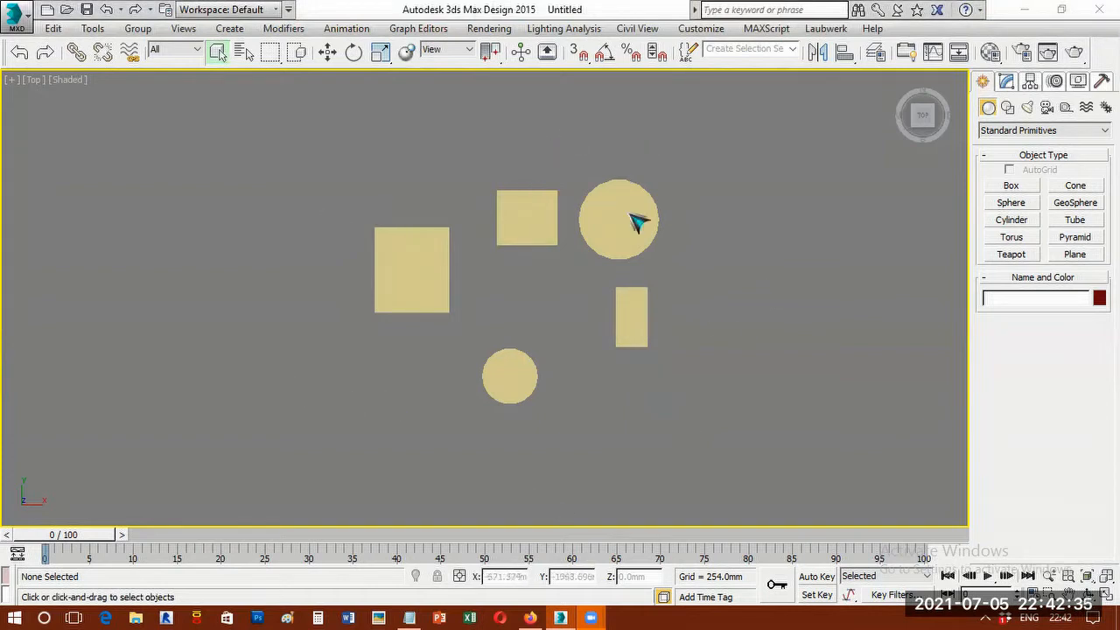
{"action": "scroll", "coordinate": [574, 306], "scroll_direction": "down", "scroll_amount": 2}
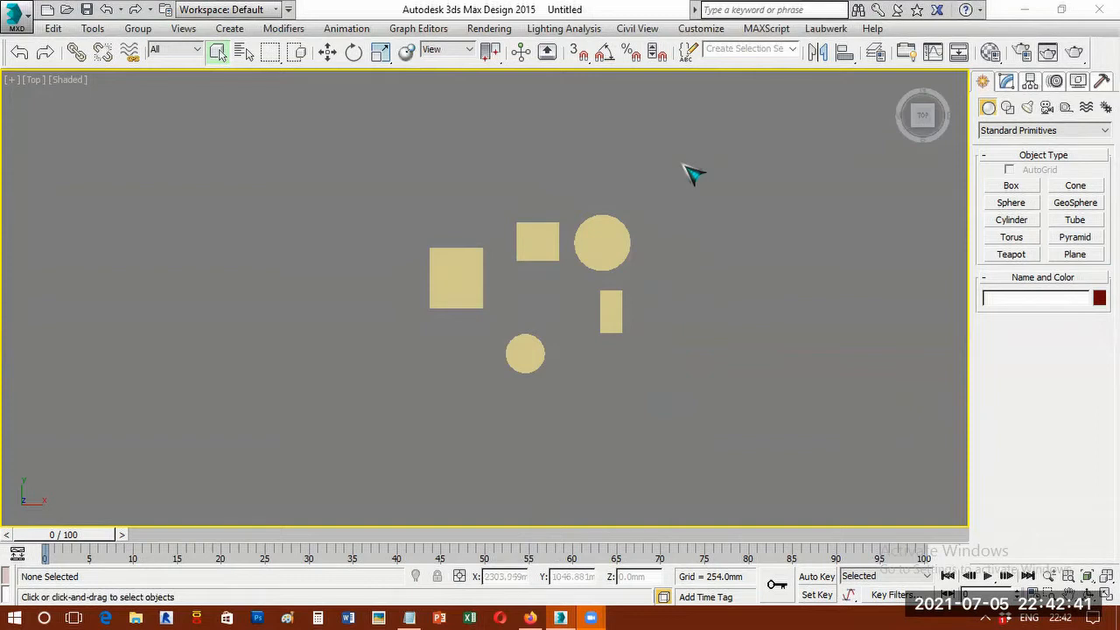
Draw a circle spline with a radius of about 3893 mm around the group of boxes and cylinders.
{"action": "left_click", "coordinate": [1007, 106]}
{"action": "left_click", "coordinate": [1013, 215]}
{"action": "left_click_drag", "start_coordinate": [538, 291], "coordinate": [799, 506]}
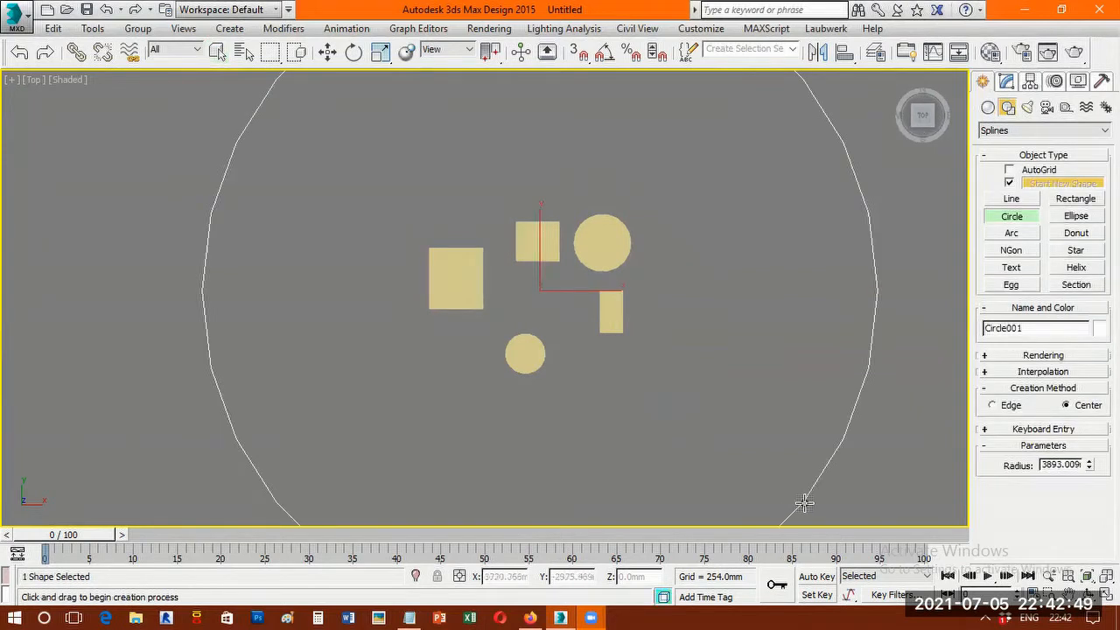
{"action": "scroll", "coordinate": [872, 346], "scroll_direction": "up", "scroll_amount": 3}
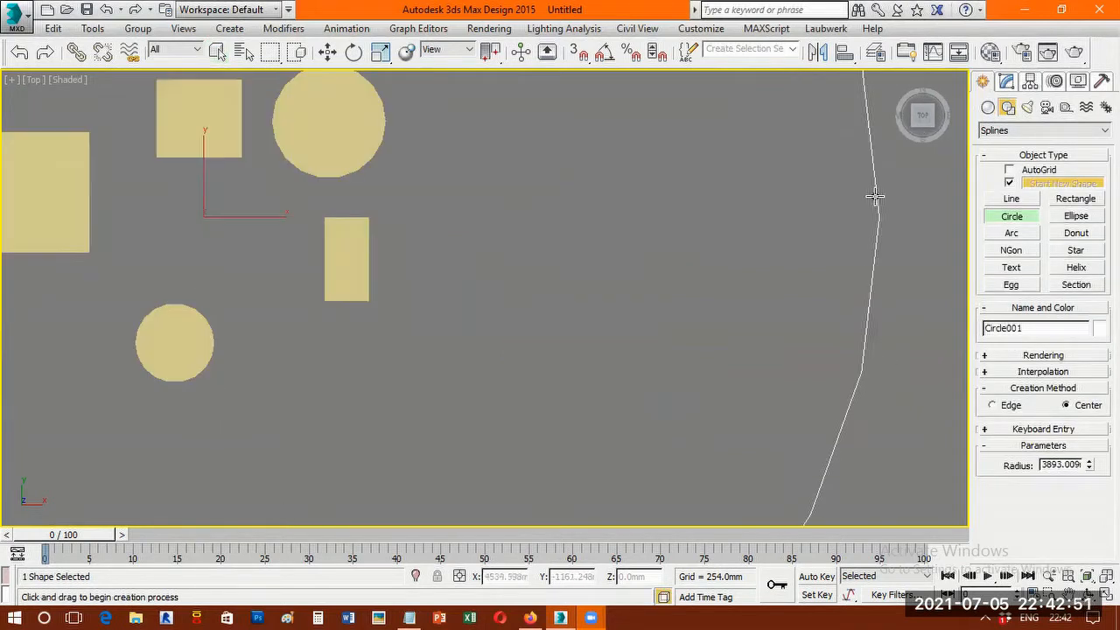
{"action": "middle_click_drag", "start_coordinate": [870, 337], "coordinate": [868, 325]}
{"action": "scroll", "coordinate": [883, 300], "scroll_direction": "down", "scroll_amount": 2}
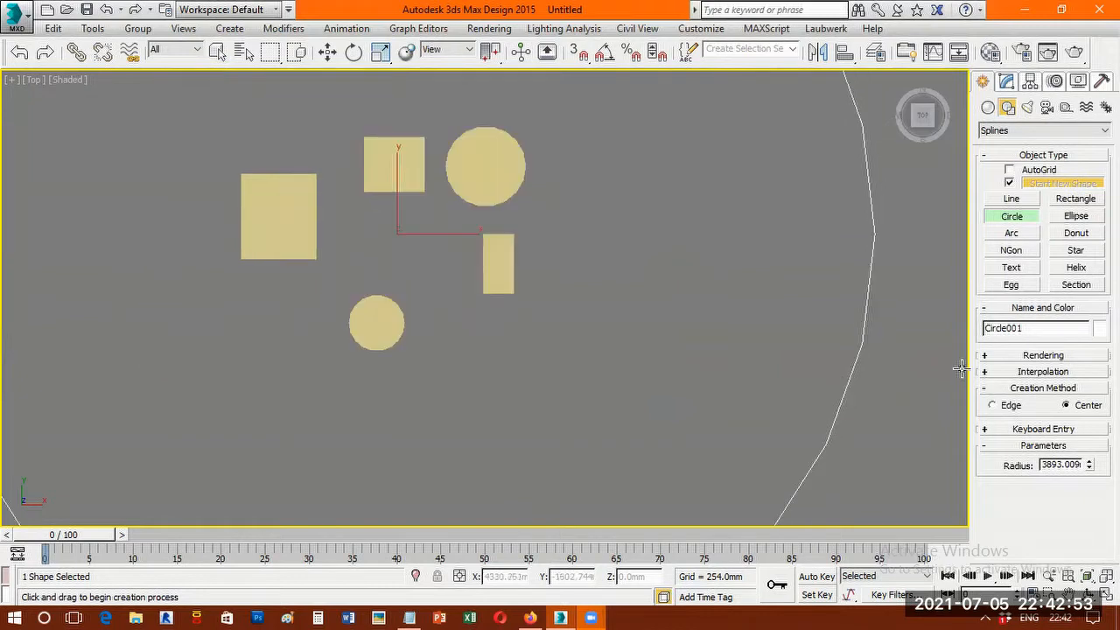
Smooth the circle by enabling Adaptive interpolation, and deselect it with the whole circle in view.
{"action": "left_click", "coordinate": [1034, 374]}
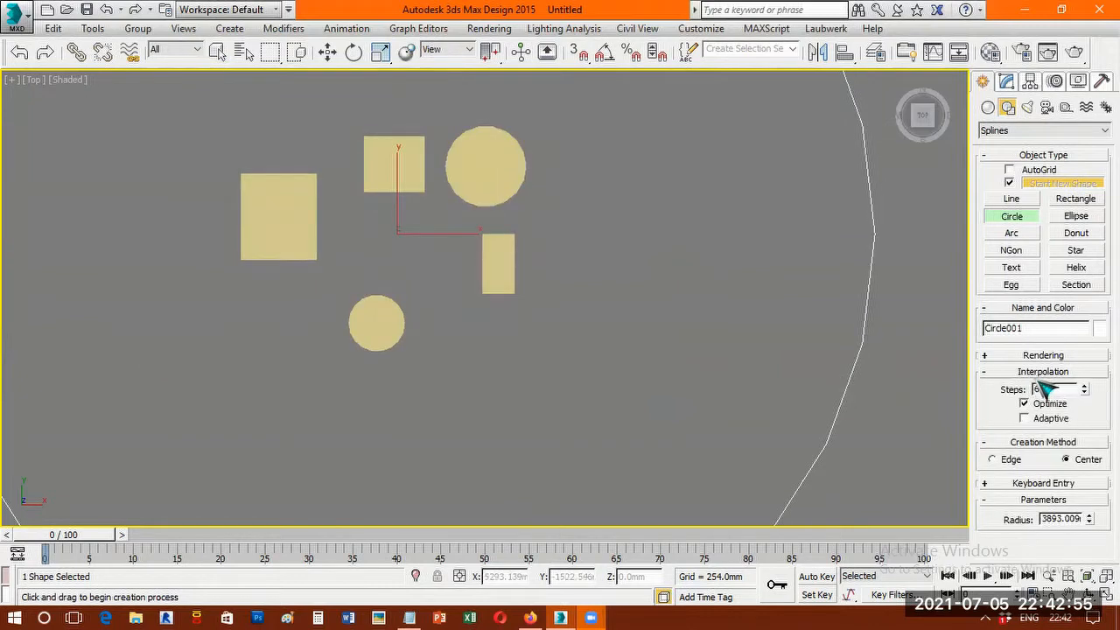
{"action": "left_click", "coordinate": [1047, 420]}
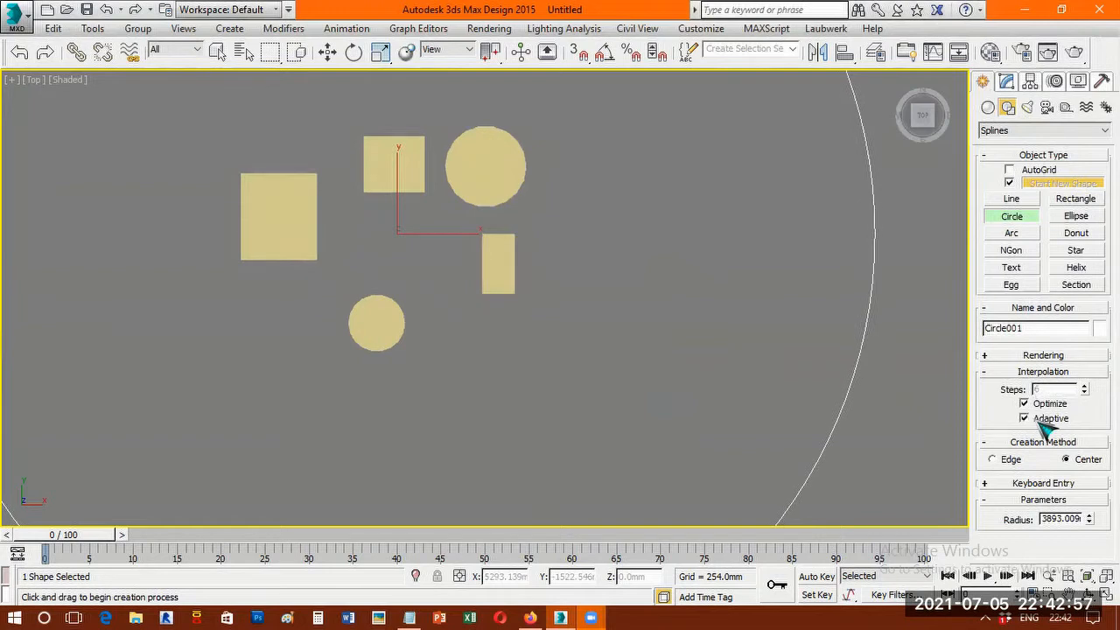
{"action": "left_click", "coordinate": [1047, 420]}
{"action": "left_click", "coordinate": [1047, 421]}
{"action": "scroll", "coordinate": [849, 355], "scroll_direction": "up", "scroll_amount": 3}
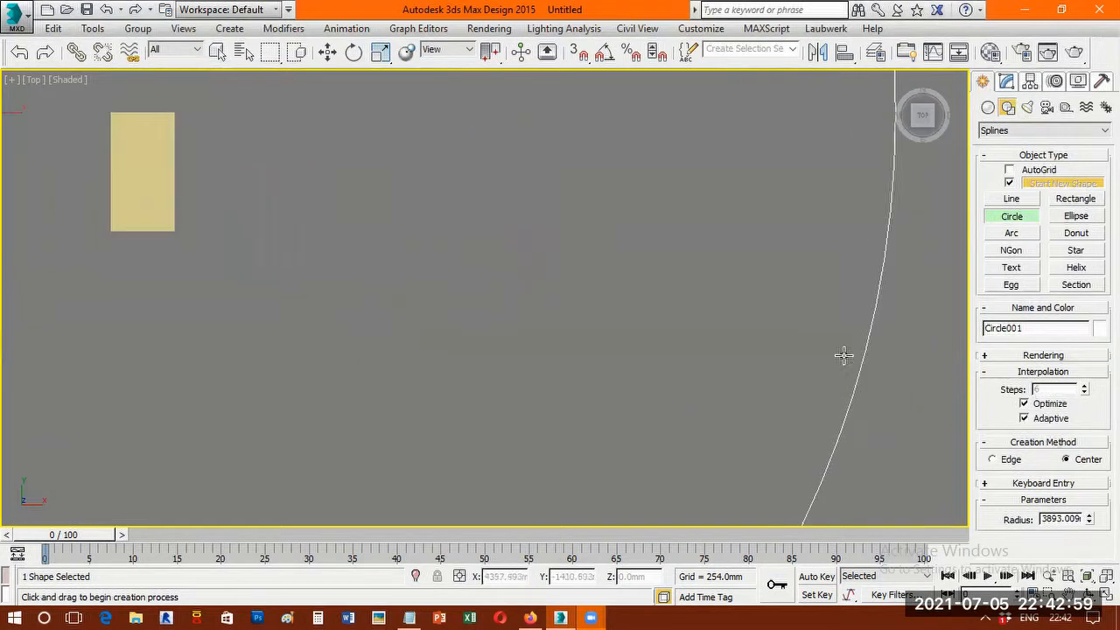
{"action": "key", "text": "z"}
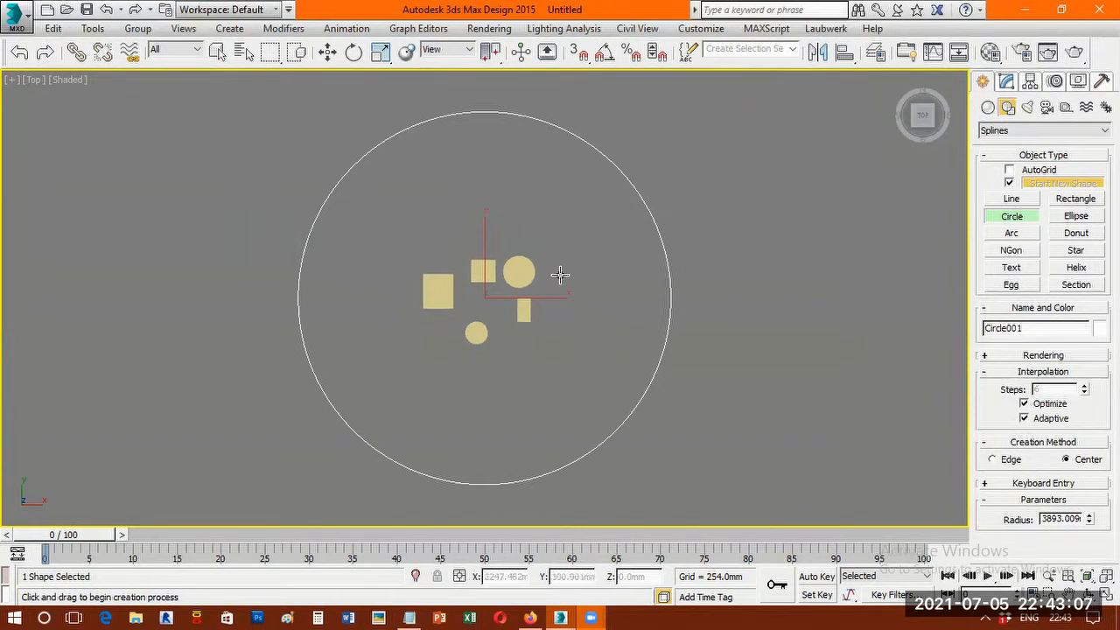
{"action": "right_click", "coordinate": [755, 299]}
{"action": "left_click", "coordinate": [782, 344]}
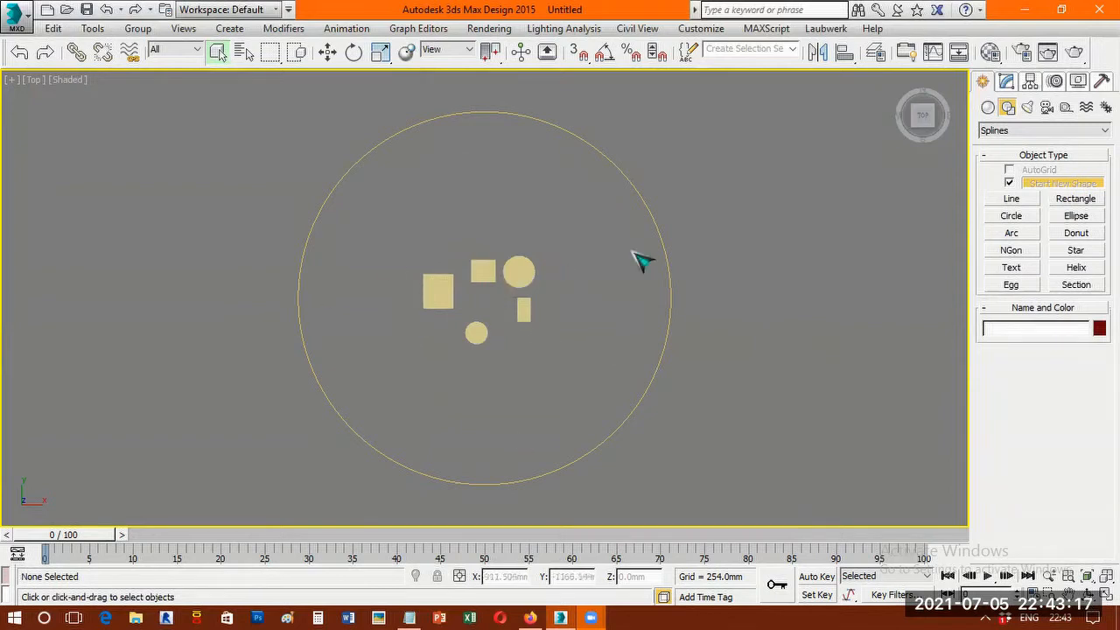
Place a target camera outside the circle to its upper left, aimed at the circle's center among the objects.
{"action": "left_click", "coordinate": [653, 372]}
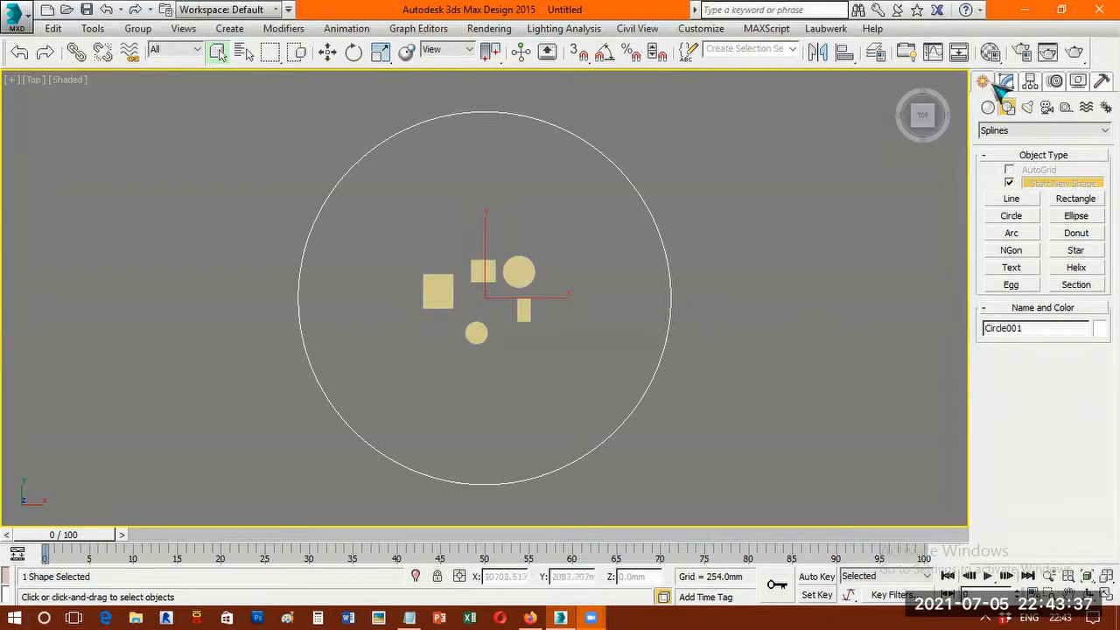
{"action": "left_click", "coordinate": [1048, 108]}
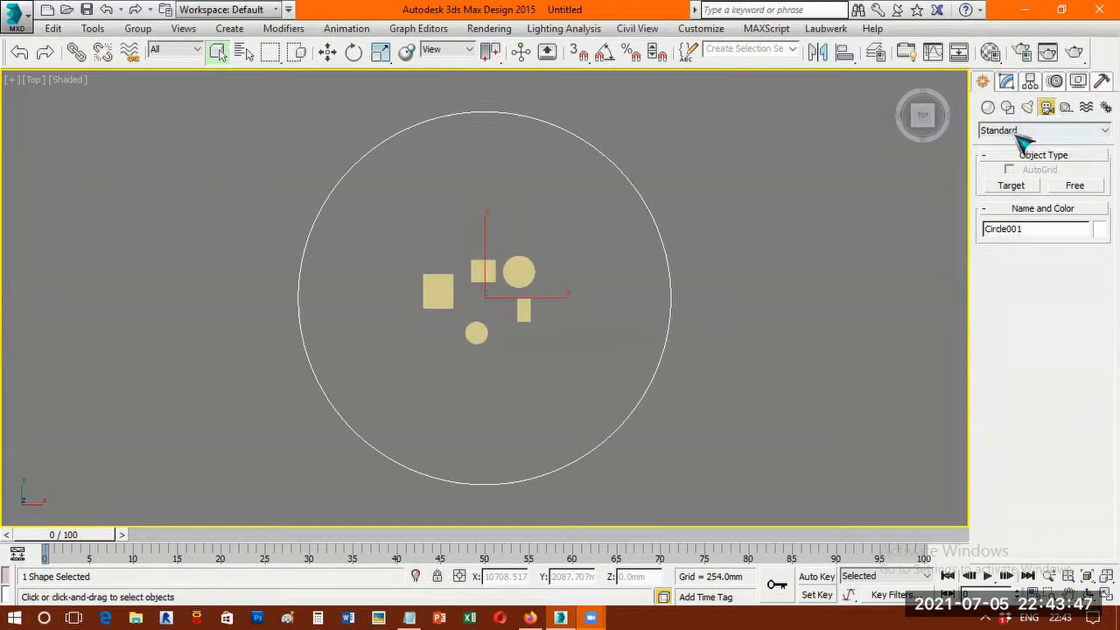
{"action": "left_click", "coordinate": [1012, 187]}
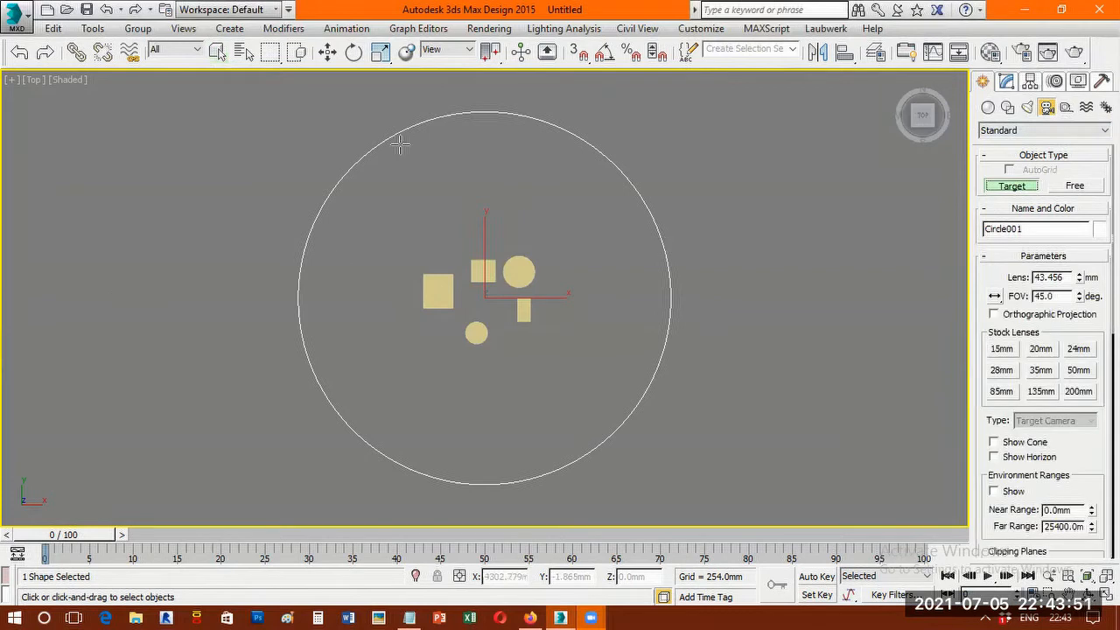
{"action": "left_click_drag", "start_coordinate": [120, 151], "coordinate": [246, 215]}
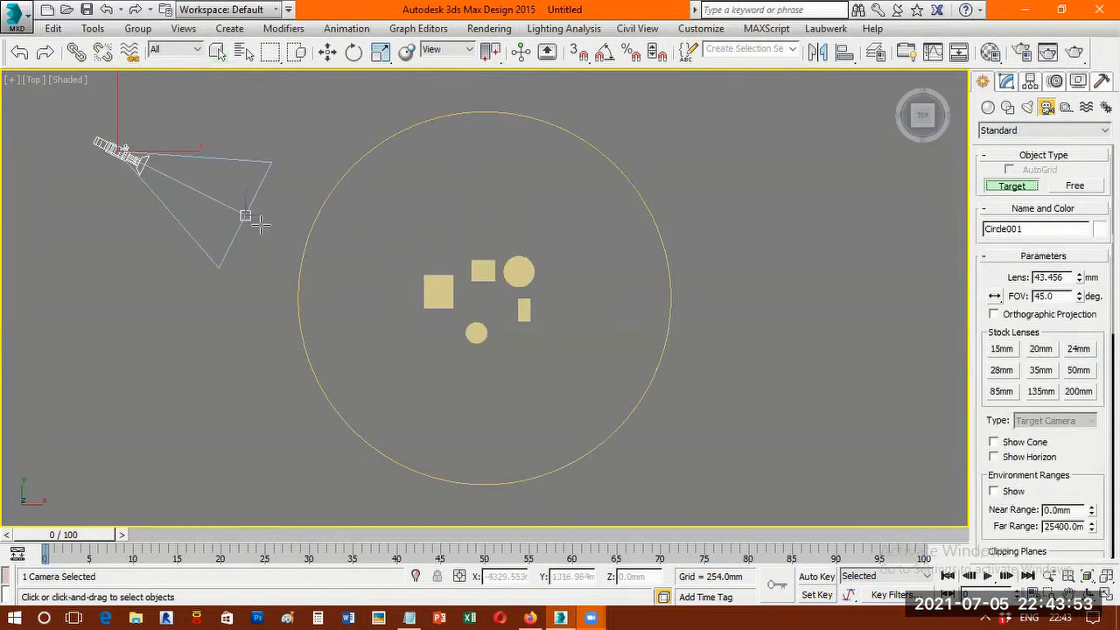
{"action": "left_click_drag", "start_coordinate": [404, 264], "coordinate": [483, 301]}
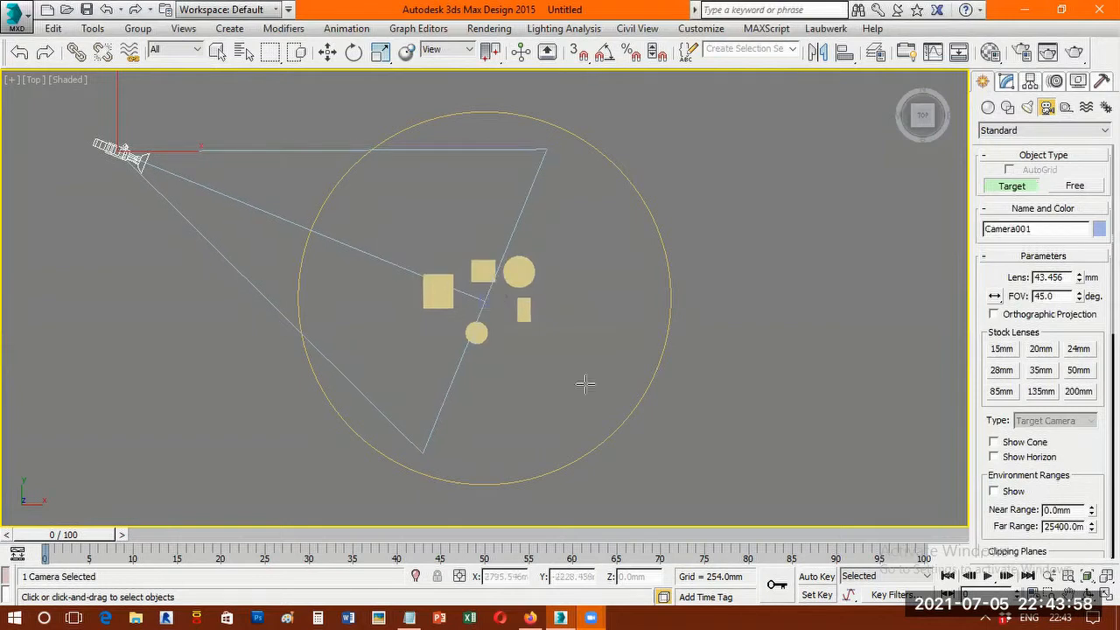
{"action": "right_click", "coordinate": [750, 328]}
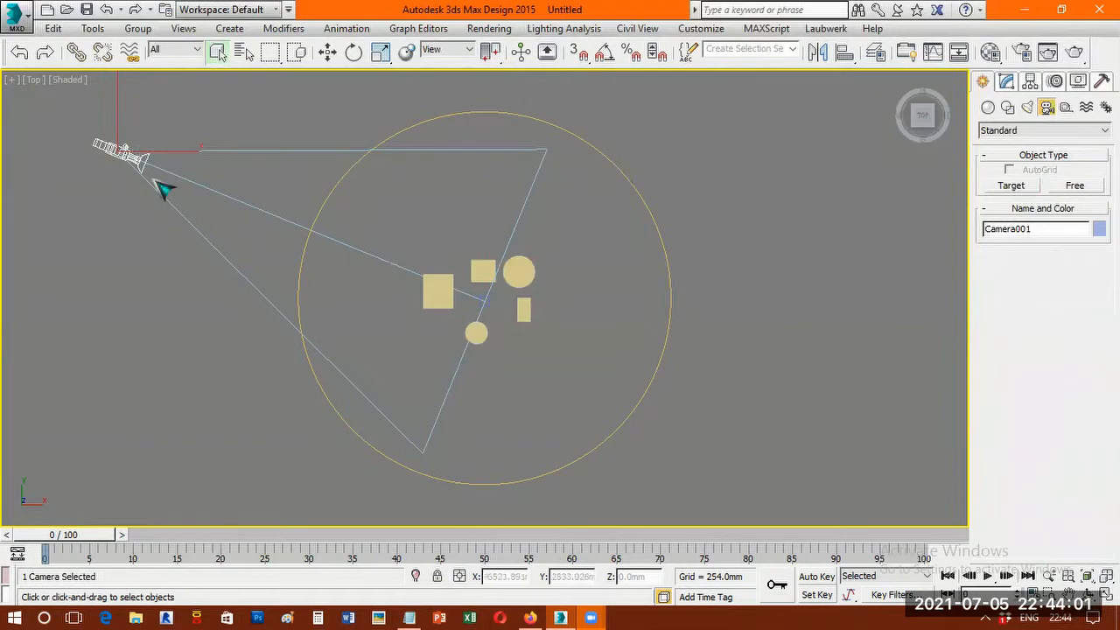
Select the camera and assign a Path Constraint controller to its Position track.
{"action": "left_click", "coordinate": [486, 302]}
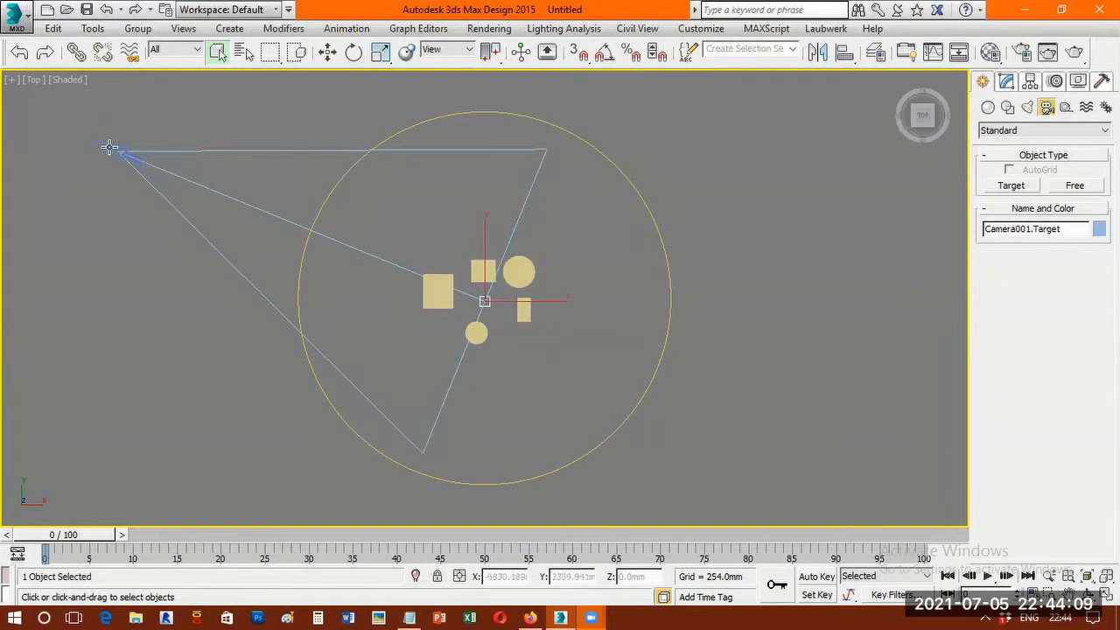
{"action": "left_click", "coordinate": [140, 163]}
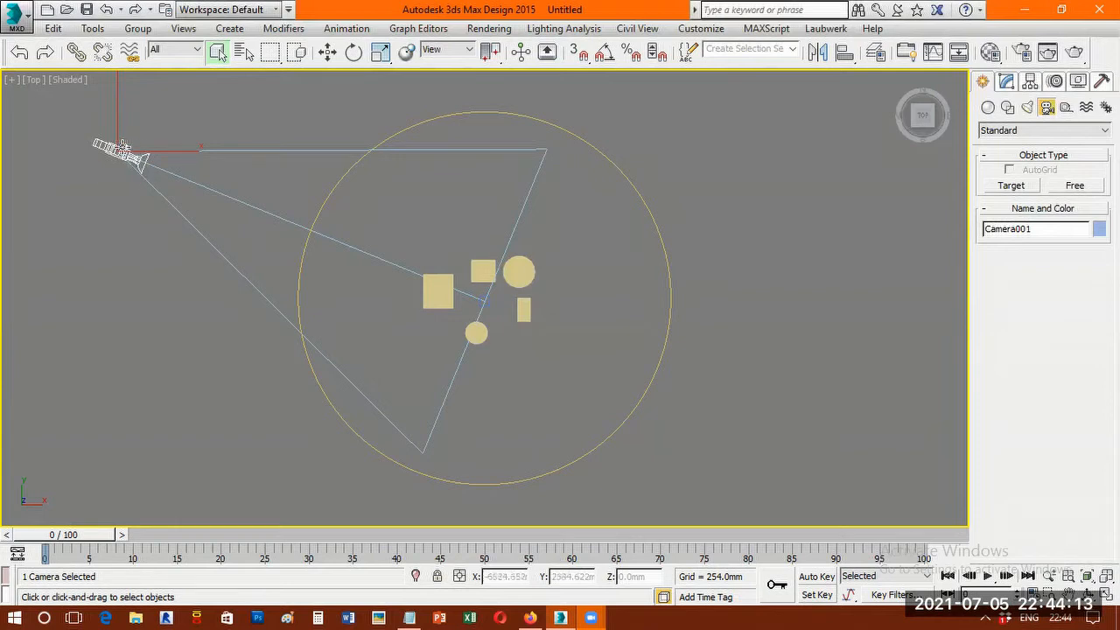
{"action": "left_click", "coordinate": [1057, 82]}
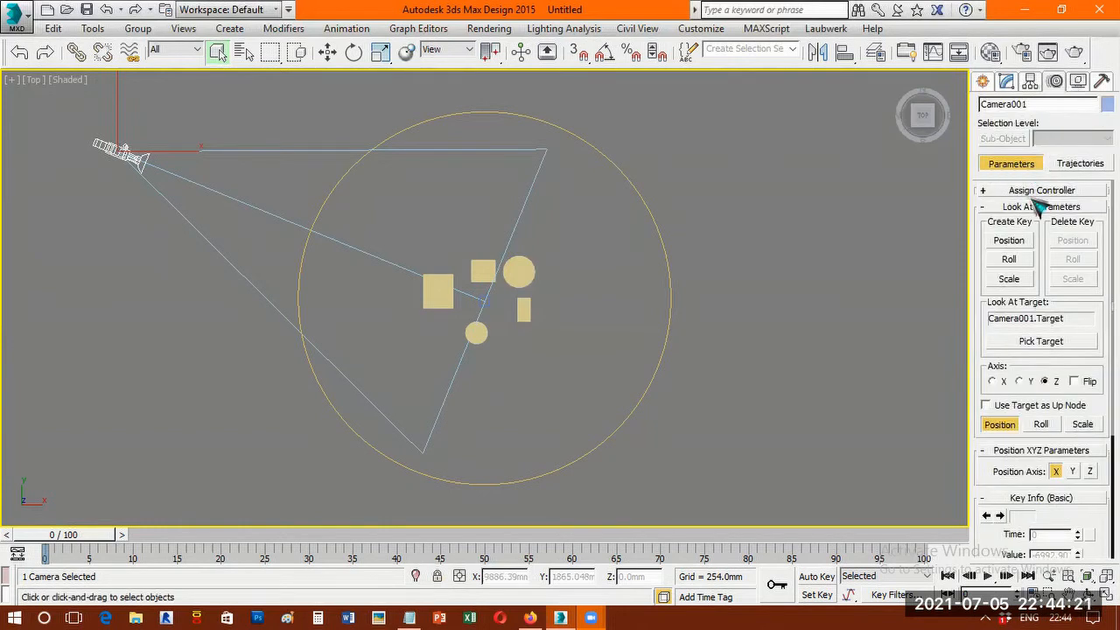
{"action": "left_click", "coordinate": [1078, 190]}
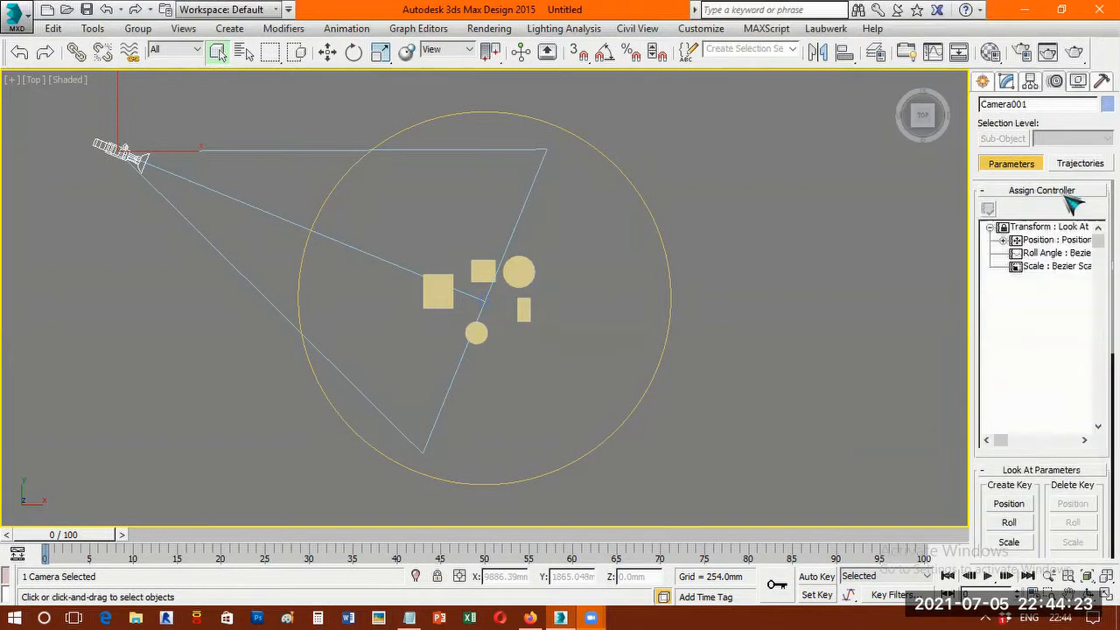
{"action": "left_click", "coordinate": [1044, 243]}
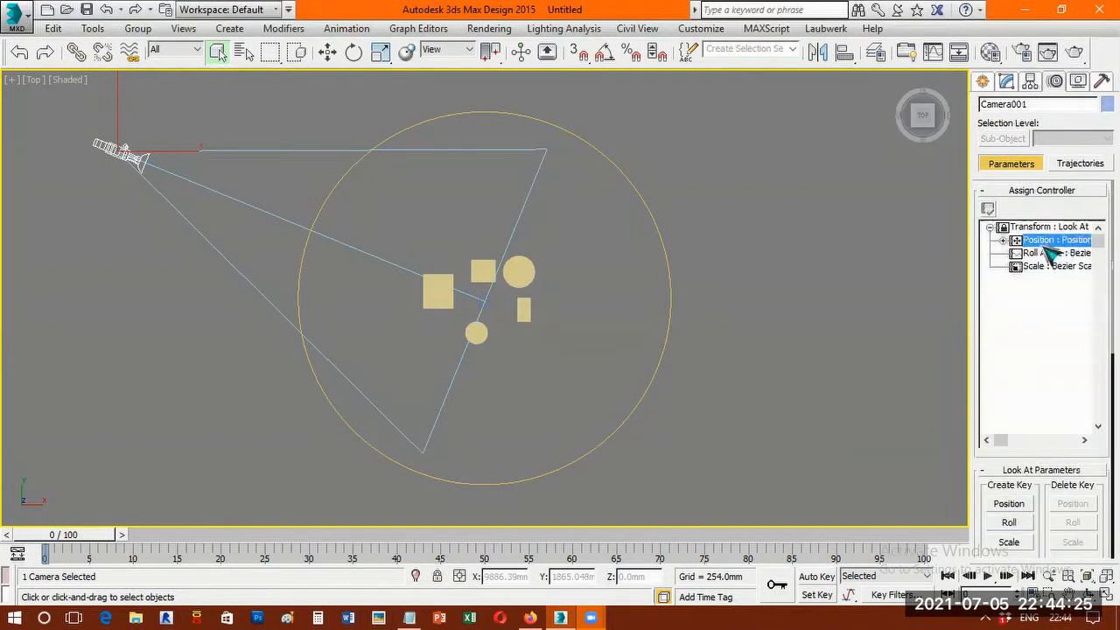
{"action": "left_click", "coordinate": [989, 210]}
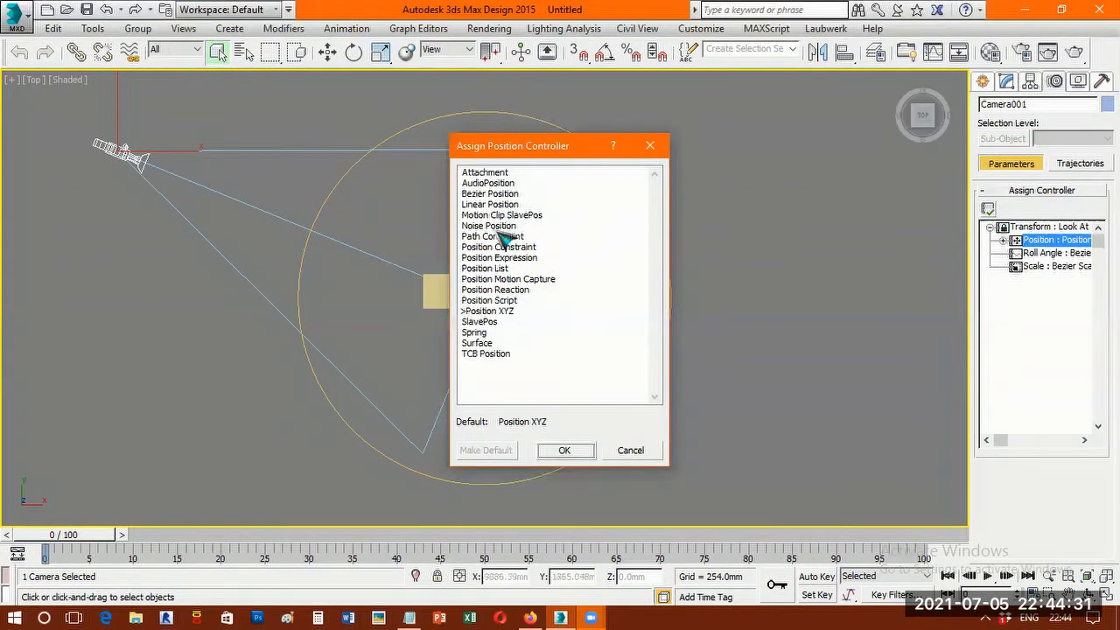
{"action": "left_click", "coordinate": [561, 237]}
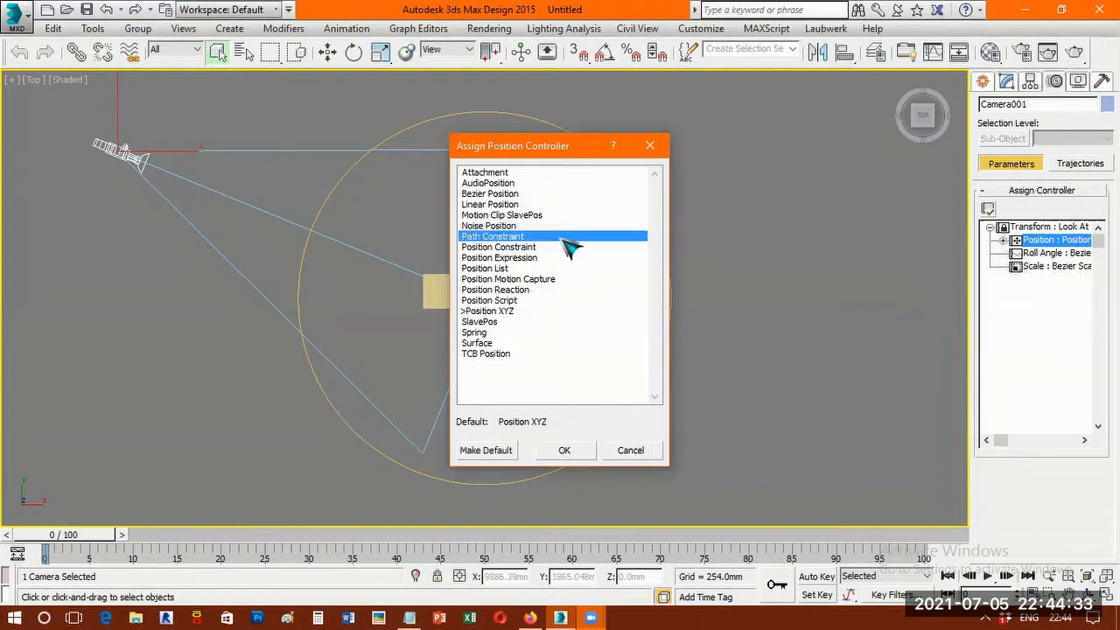
{"action": "left_click", "coordinate": [564, 452]}
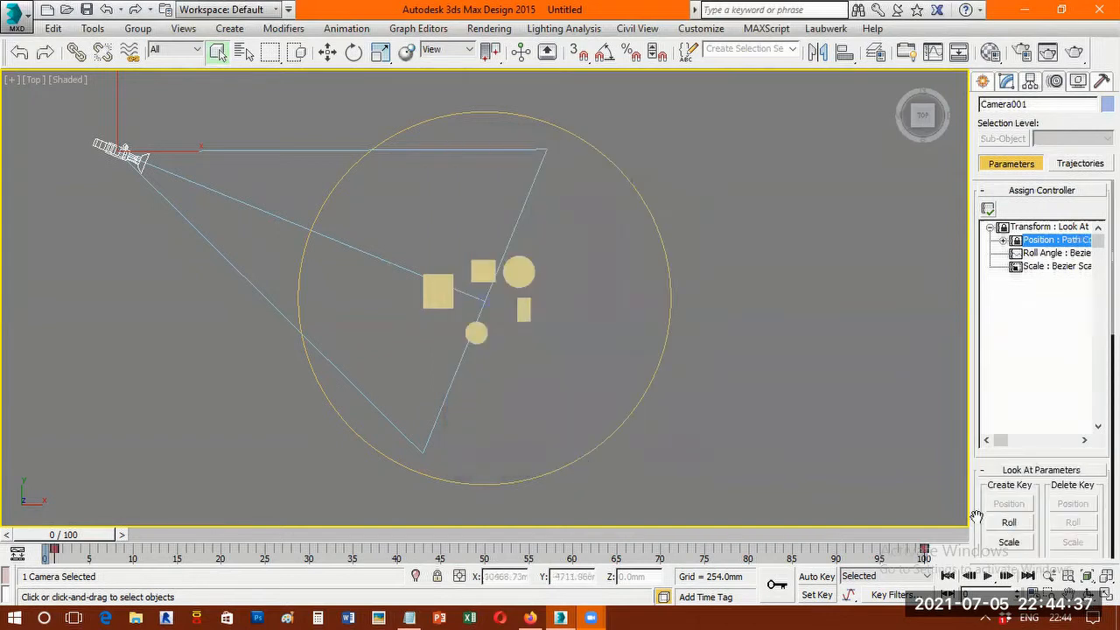
Add the circle as the camera's path target, and end path picking with the Move tool active.
{"action": "scroll", "coordinate": [979, 182], "scroll_direction": "down", "scroll_amount": 3}
{"action": "scroll", "coordinate": [1042, 422], "scroll_direction": "down", "scroll_amount": 5}
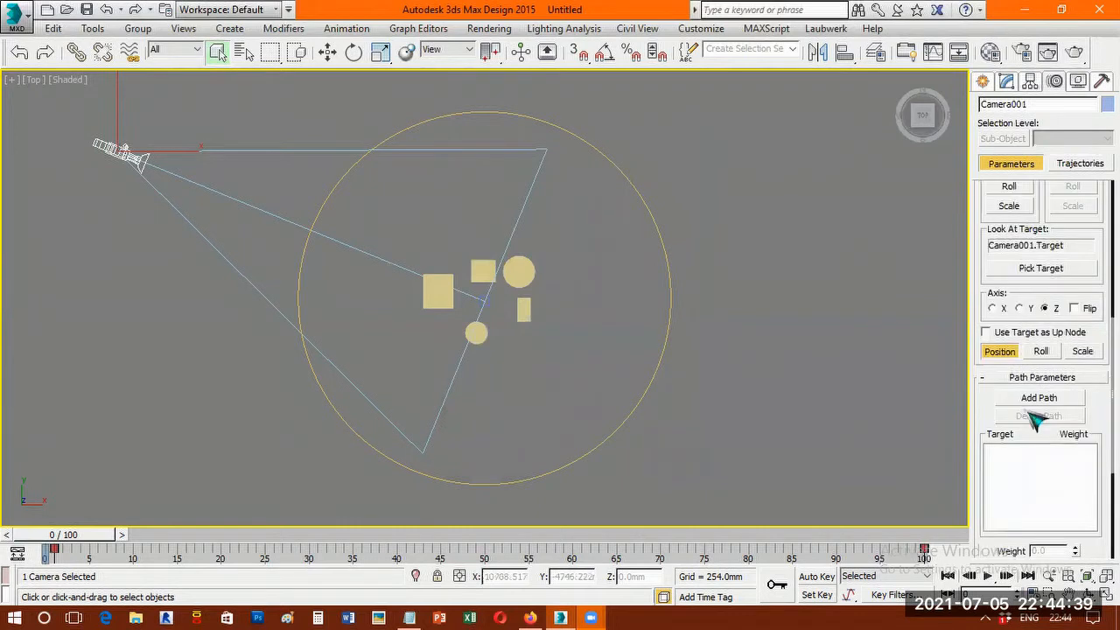
{"action": "left_click", "coordinate": [1039, 398]}
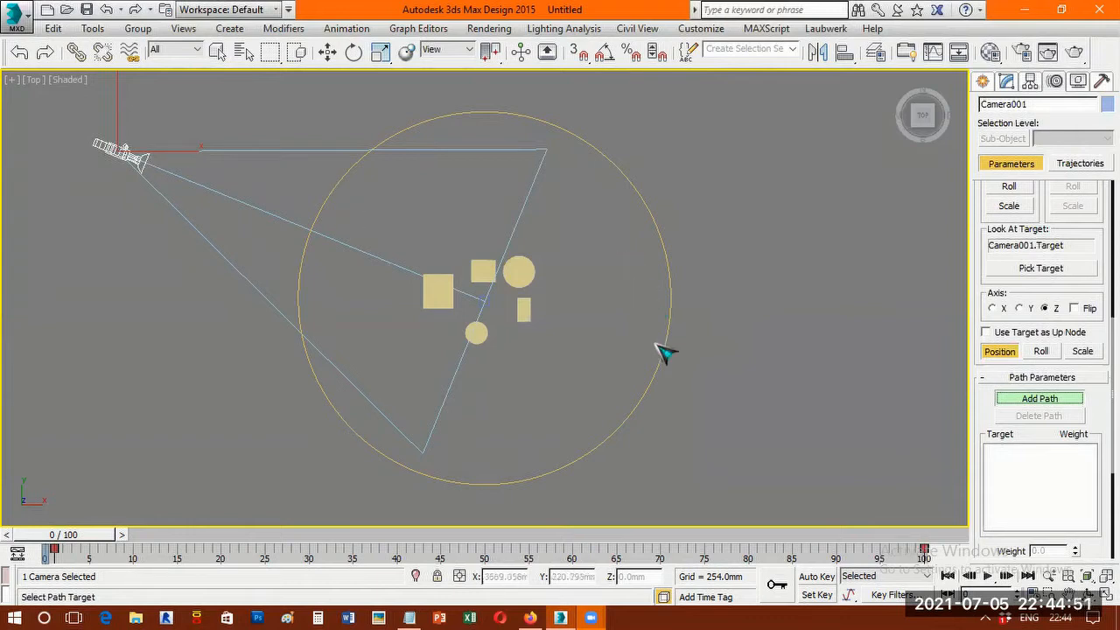
{"action": "left_click", "coordinate": [649, 383]}
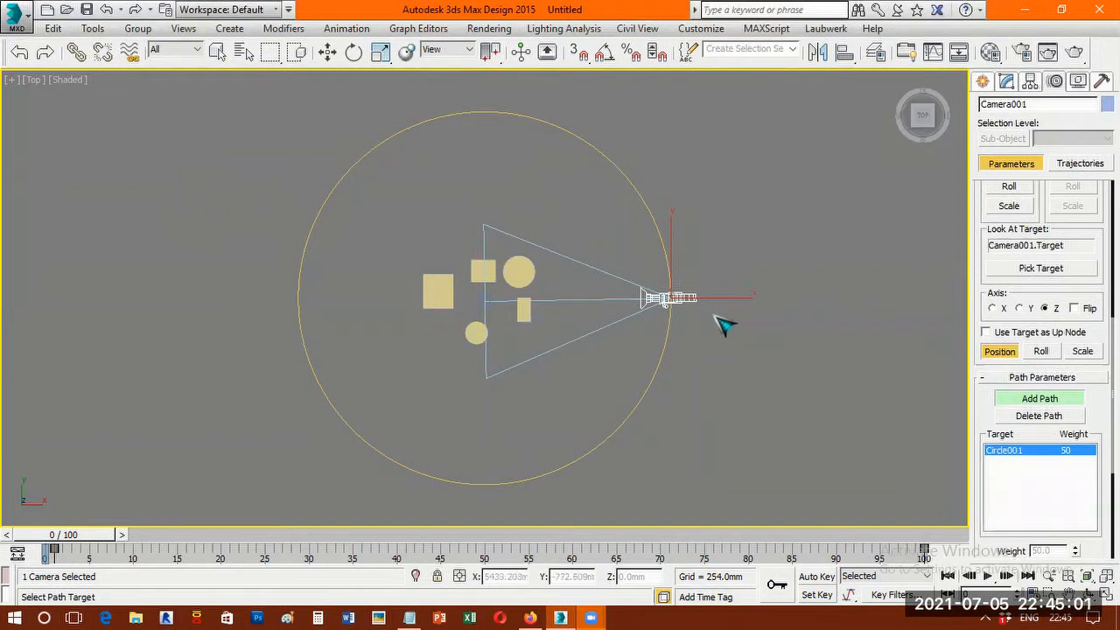
{"action": "key", "text": "w"}
{"action": "left_click", "coordinate": [984, 81]}
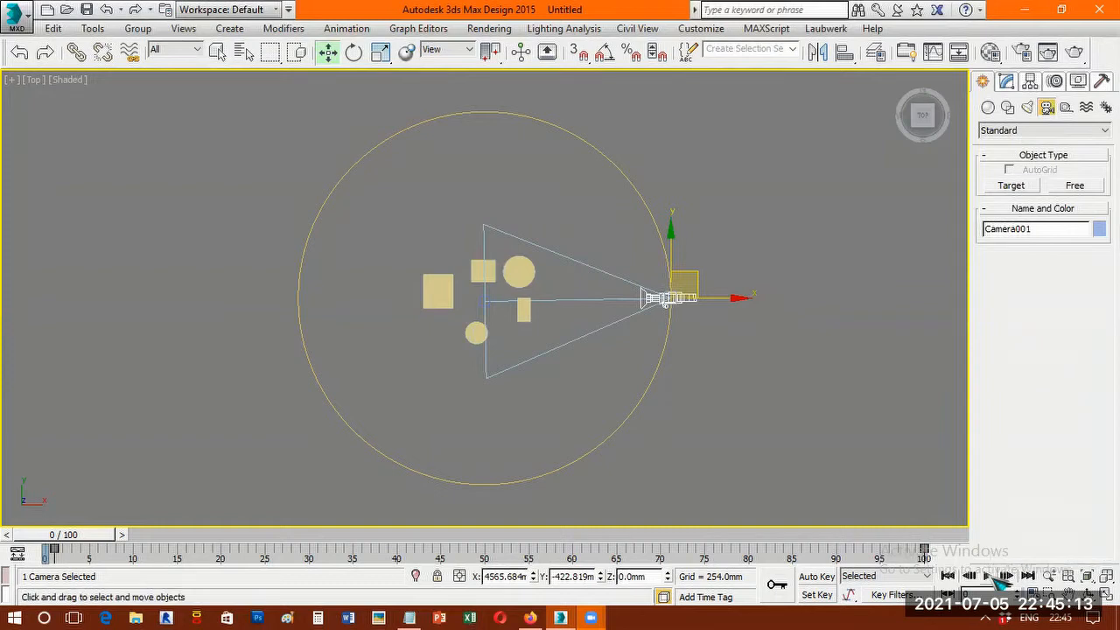
Play and stop the animation repeatedly in the Top view to check the camera's travel around the circle.
{"action": "left_click", "coordinate": [989, 576]}
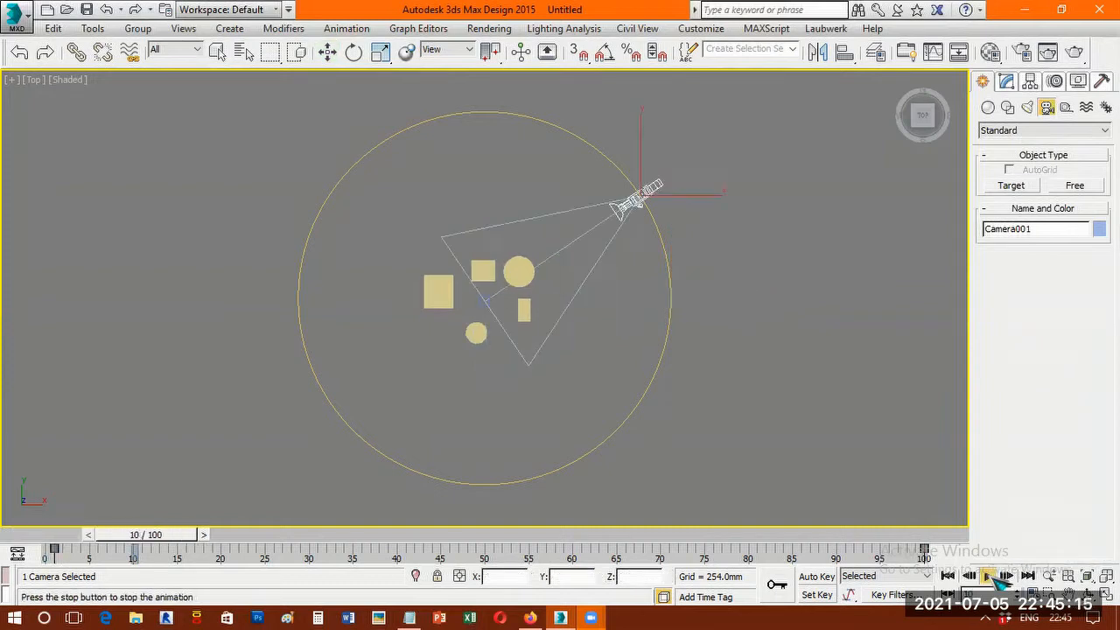
{"action": "left_click", "coordinate": [994, 577]}
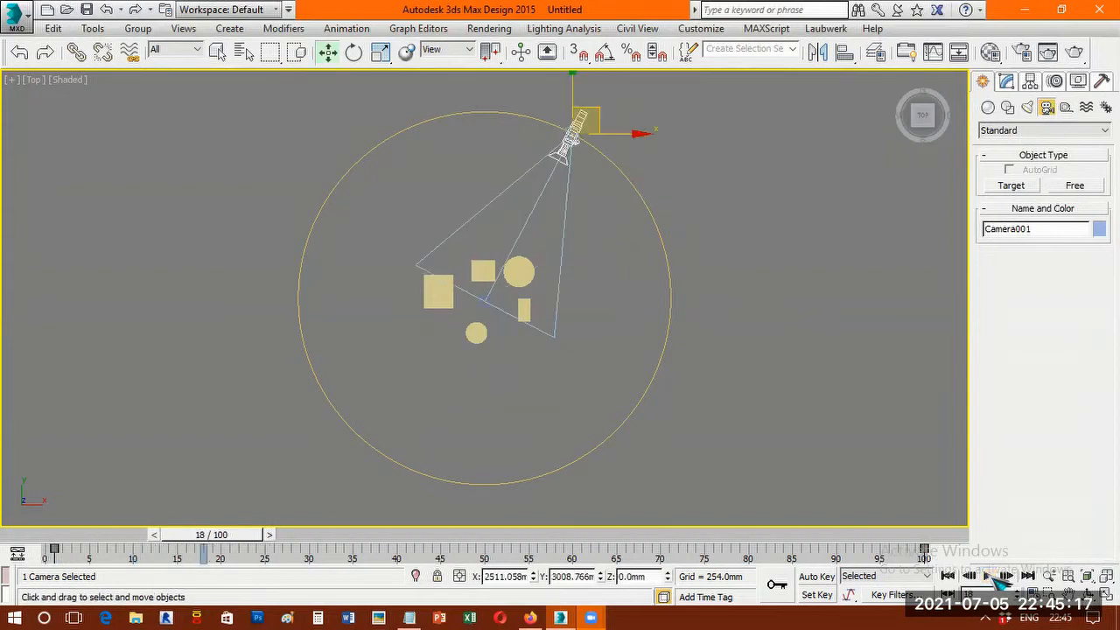
{"action": "left_click", "coordinate": [989, 577]}
{"action": "left_click", "coordinate": [993, 577]}
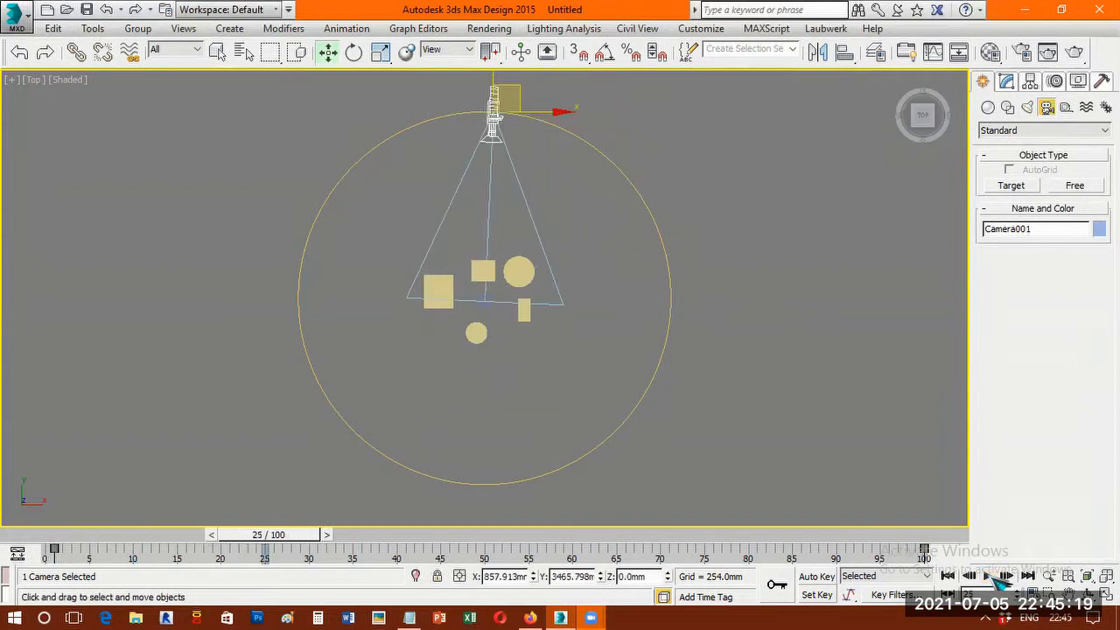
{"action": "left_click", "coordinate": [990, 577]}
{"action": "left_click", "coordinate": [993, 577]}
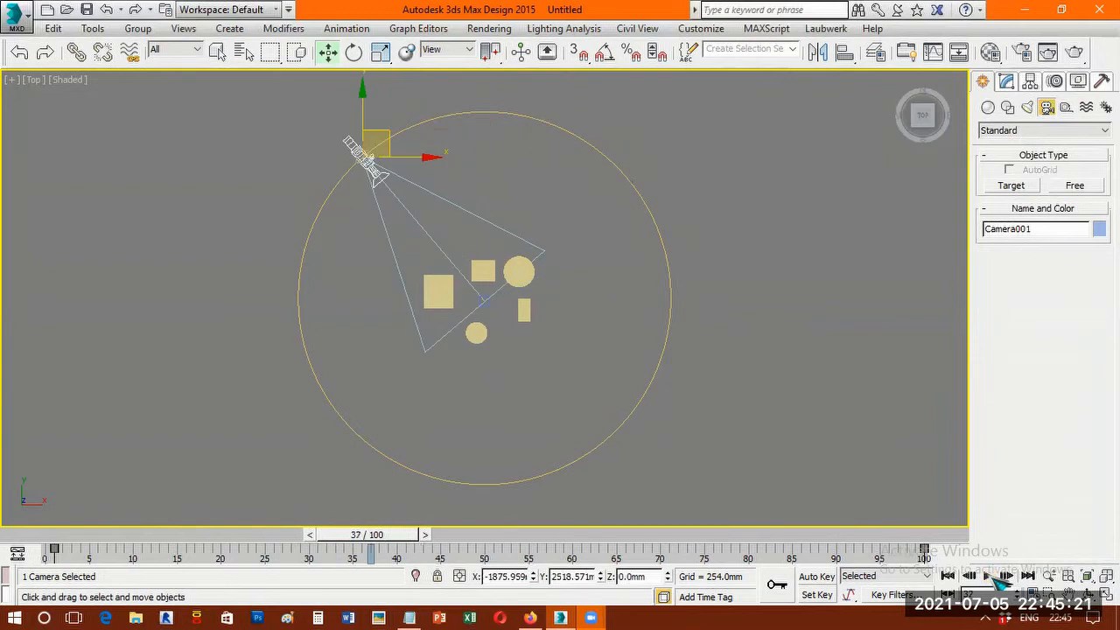
{"action": "left_click", "coordinate": [993, 578]}
{"action": "left_click", "coordinate": [993, 578]}
{"action": "left_click", "coordinate": [993, 577]}
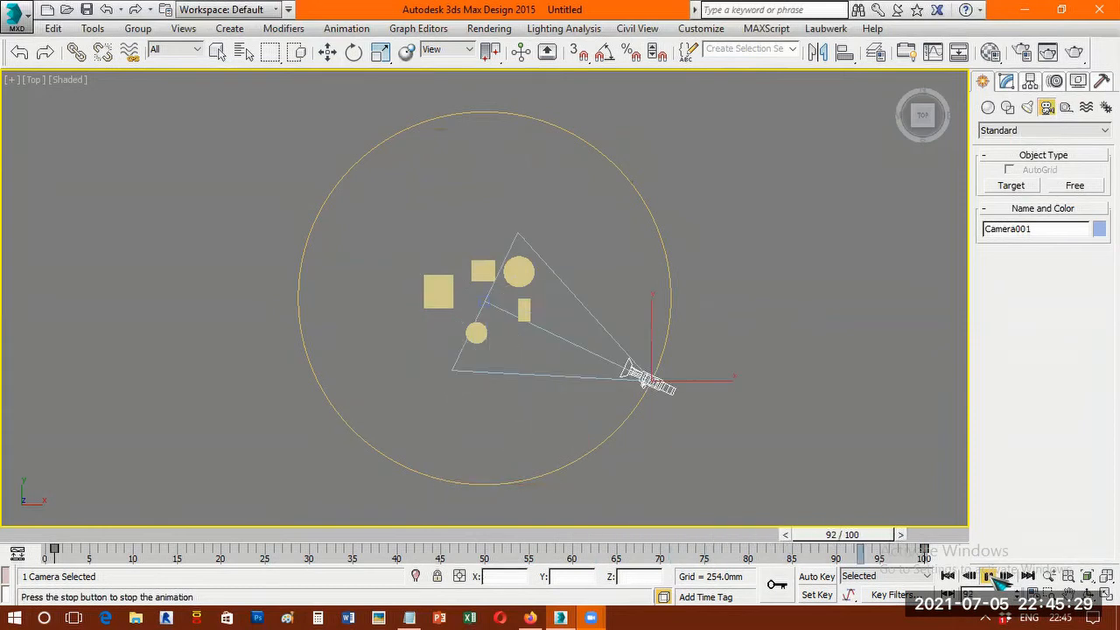
{"action": "left_click", "coordinate": [989, 576]}
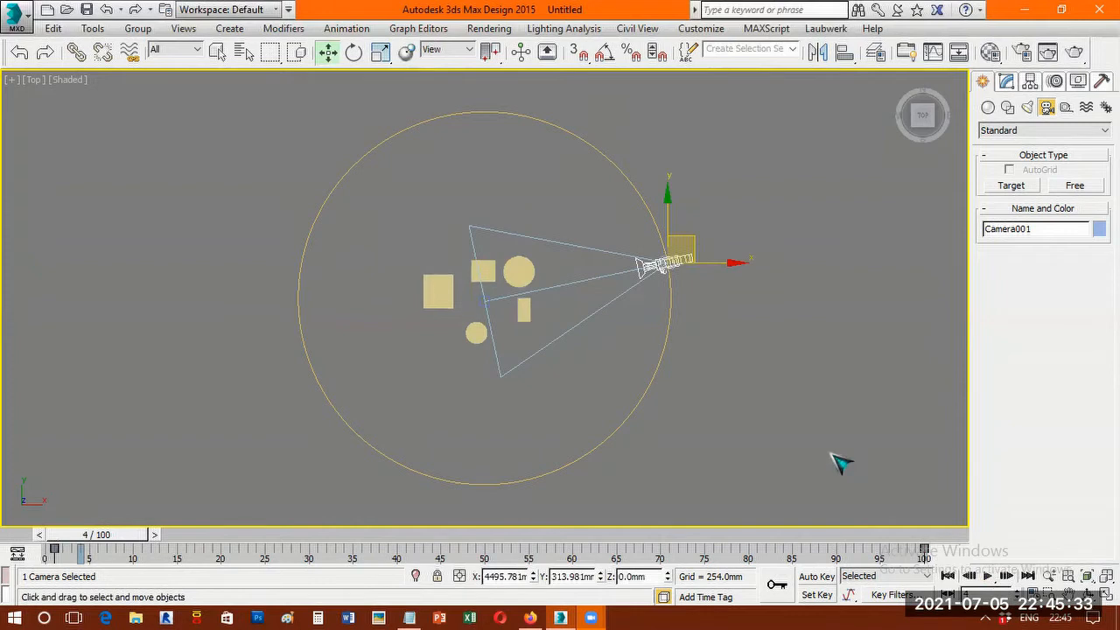
Switch to the Front view and play the animation to check the camera's height relative to the objects.
{"action": "key", "text": "f"}
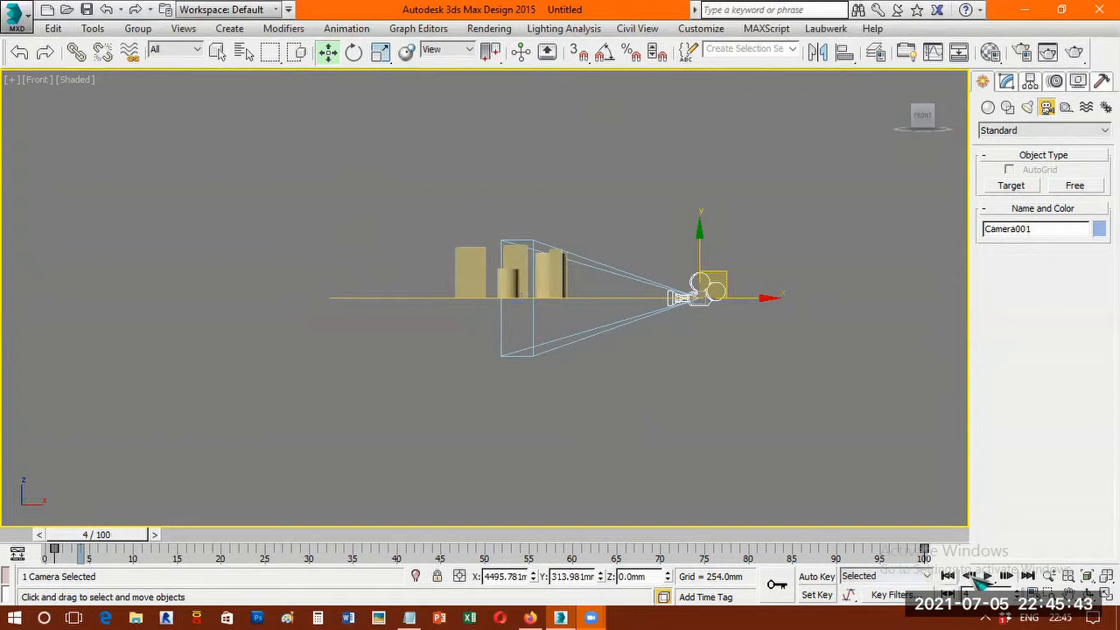
{"action": "left_click", "coordinate": [984, 574]}
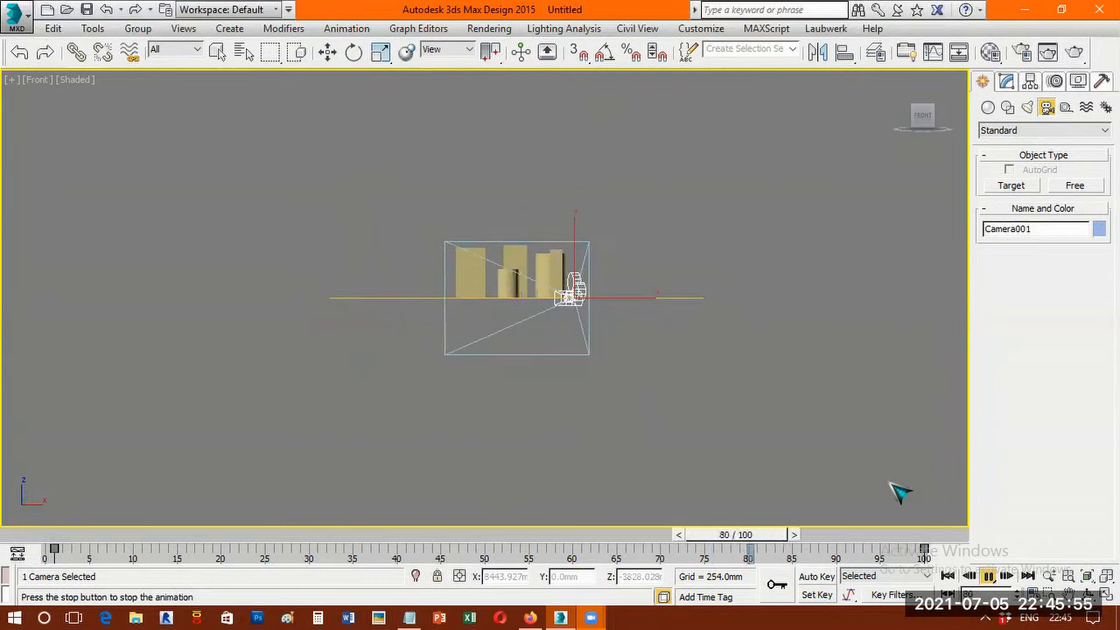
{"action": "left_click", "coordinate": [989, 576]}
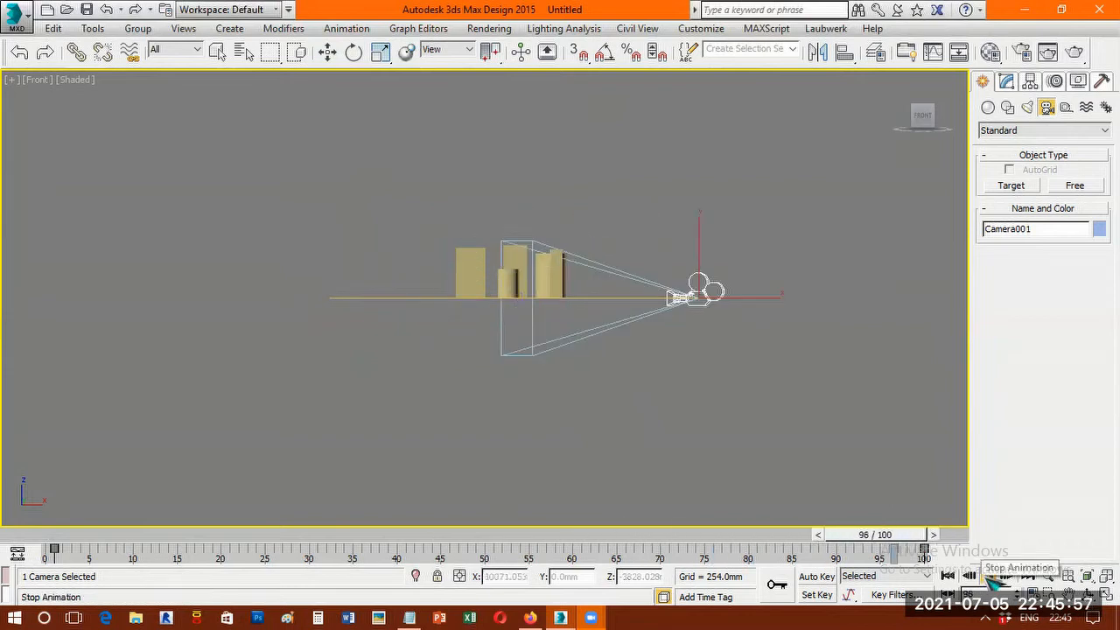
{"action": "key", "text": "w"}
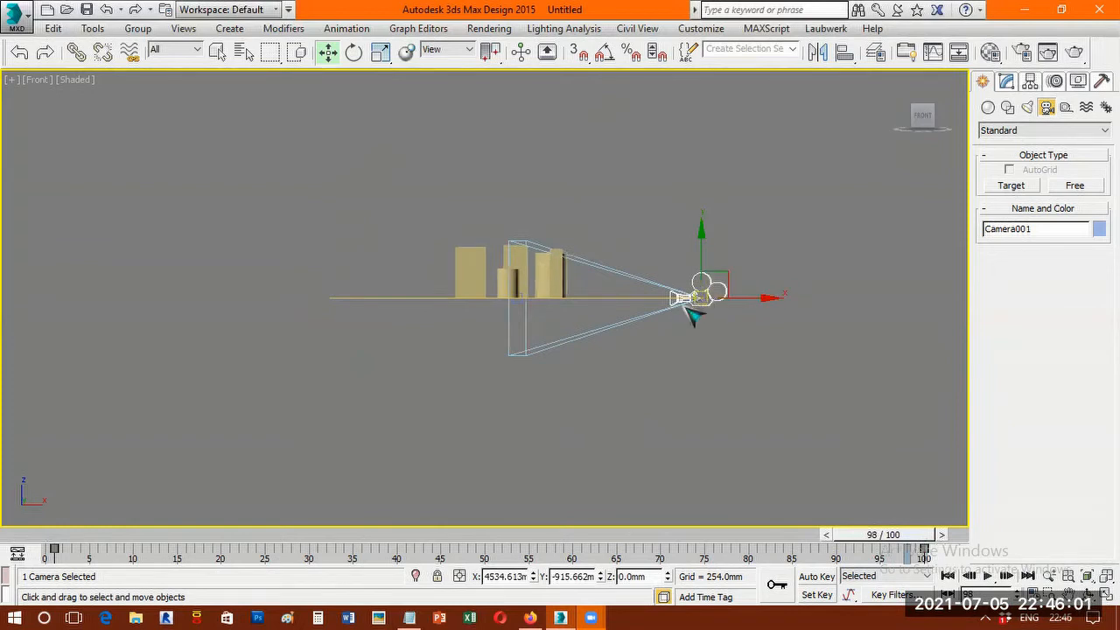
Raise the circle path vertically in the Front view to a height of about 2853 mm, above the boxes and cylinders.
{"action": "left_click", "coordinate": [441, 297]}
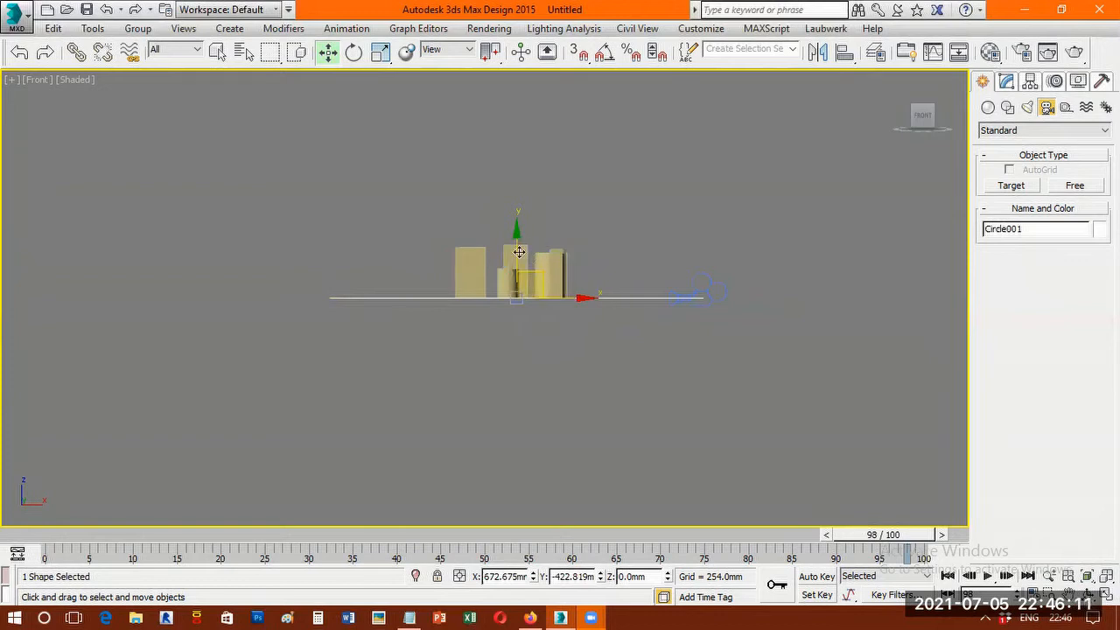
{"action": "scroll", "coordinate": [545, 254], "scroll_direction": "up", "scroll_amount": 5}
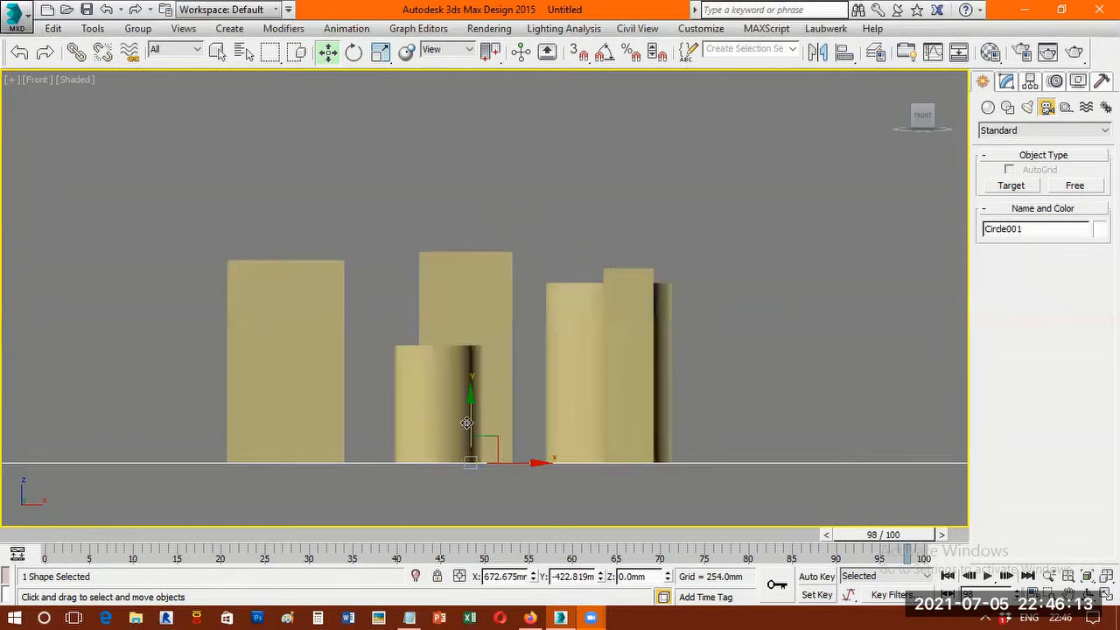
{"action": "left_click_drag", "start_coordinate": [472, 280], "coordinate": [472, 208]}
{"action": "scroll", "coordinate": [508, 213], "scroll_direction": "down", "scroll_amount": 4}
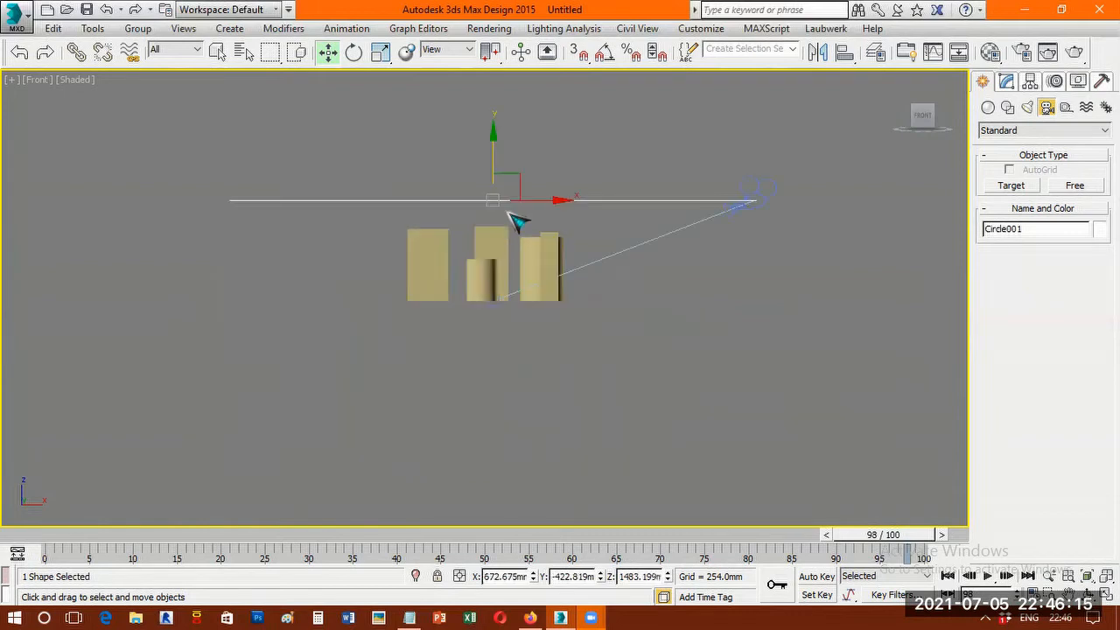
{"action": "scroll", "coordinate": [516, 221], "scroll_direction": "down", "scroll_amount": 2}
{"action": "key", "text": "ctrl+z"}
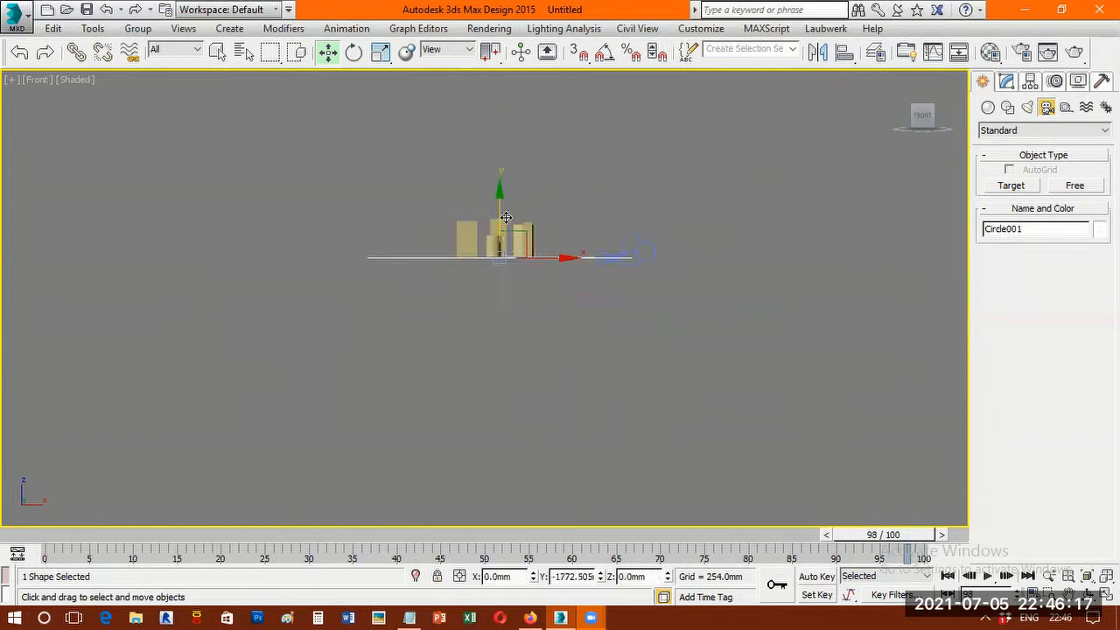
{"action": "left_click_drag", "start_coordinate": [506, 236], "coordinate": [514, 187]}
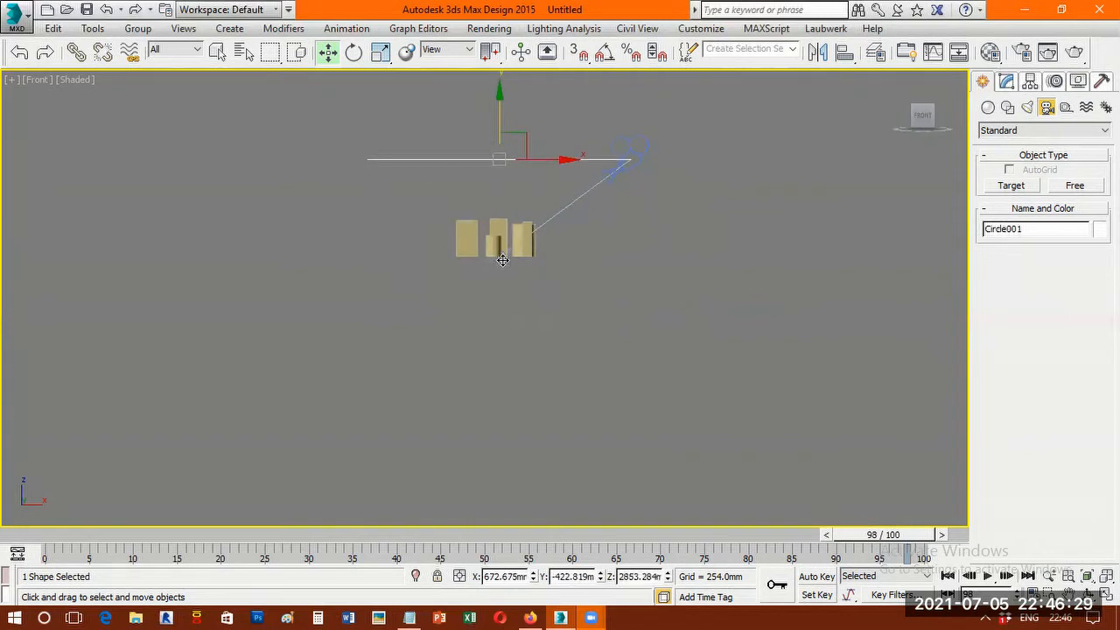
Raise the camera target to a height of about 895 mm among the objects, and reselect the circle.
{"action": "left_click", "coordinate": [501, 229]}
{"action": "left_click_drag", "start_coordinate": [502, 200], "coordinate": [500, 174]}
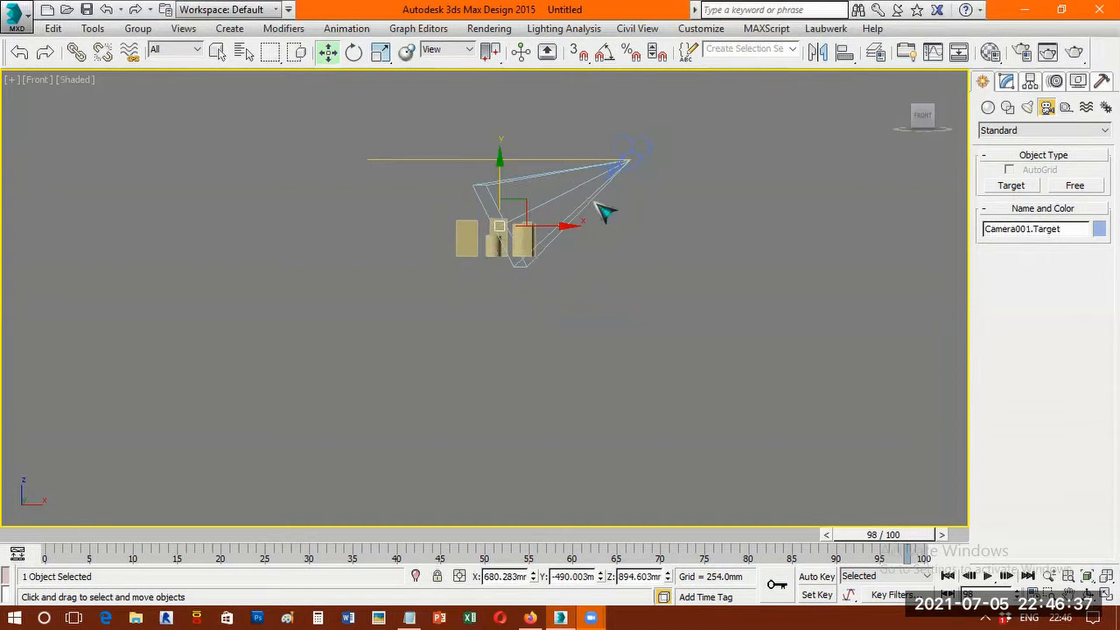
{"action": "left_click", "coordinate": [595, 203]}
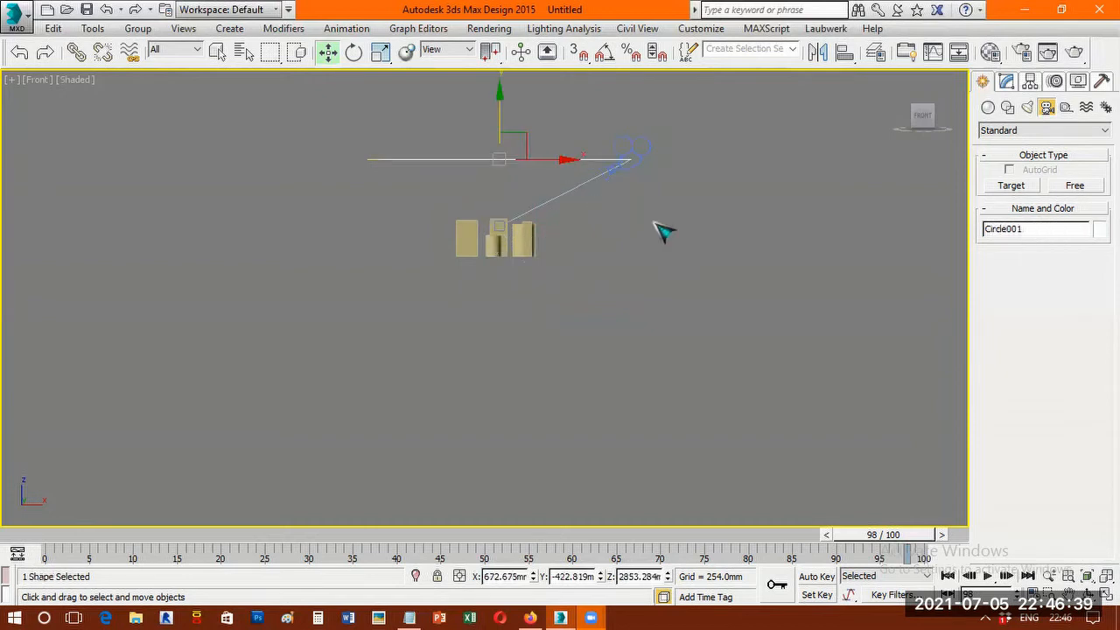
{"action": "scroll", "coordinate": [505, 161], "scroll_direction": "up", "scroll_amount": 5}
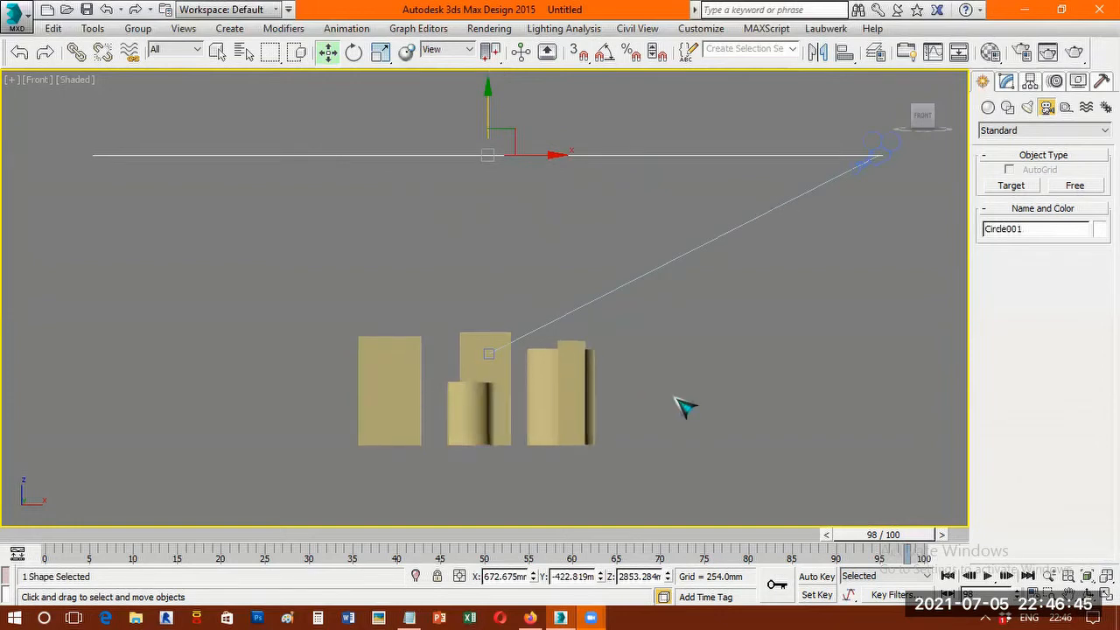
Look through the camera and play the animation to check the framing of the objects, stopping at frame 60.
{"action": "key", "text": "c"}
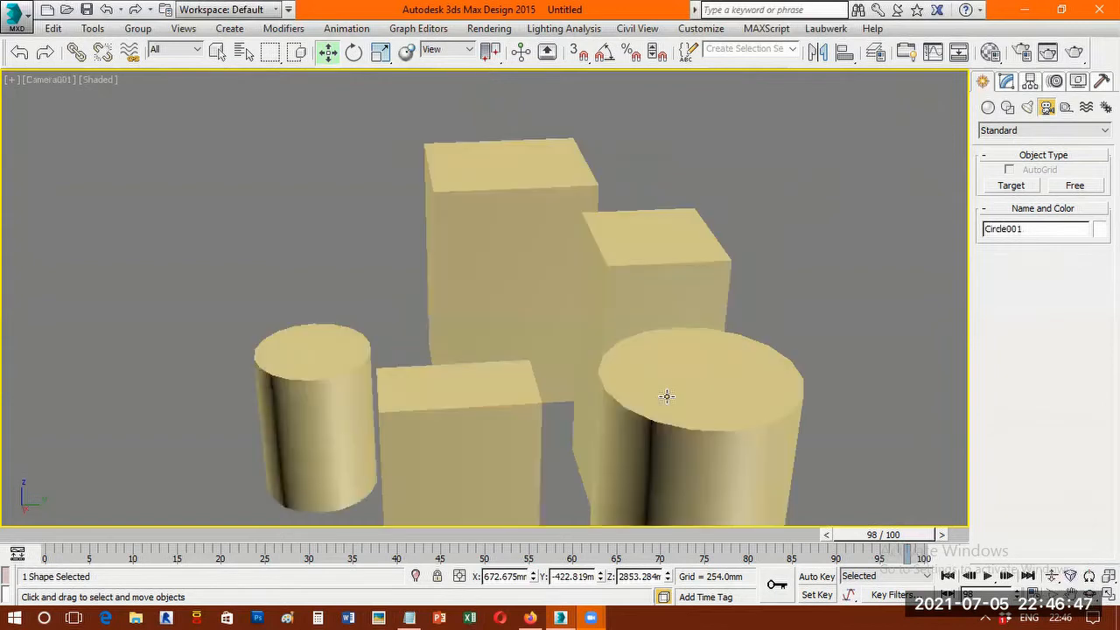
{"action": "left_click", "coordinate": [998, 574]}
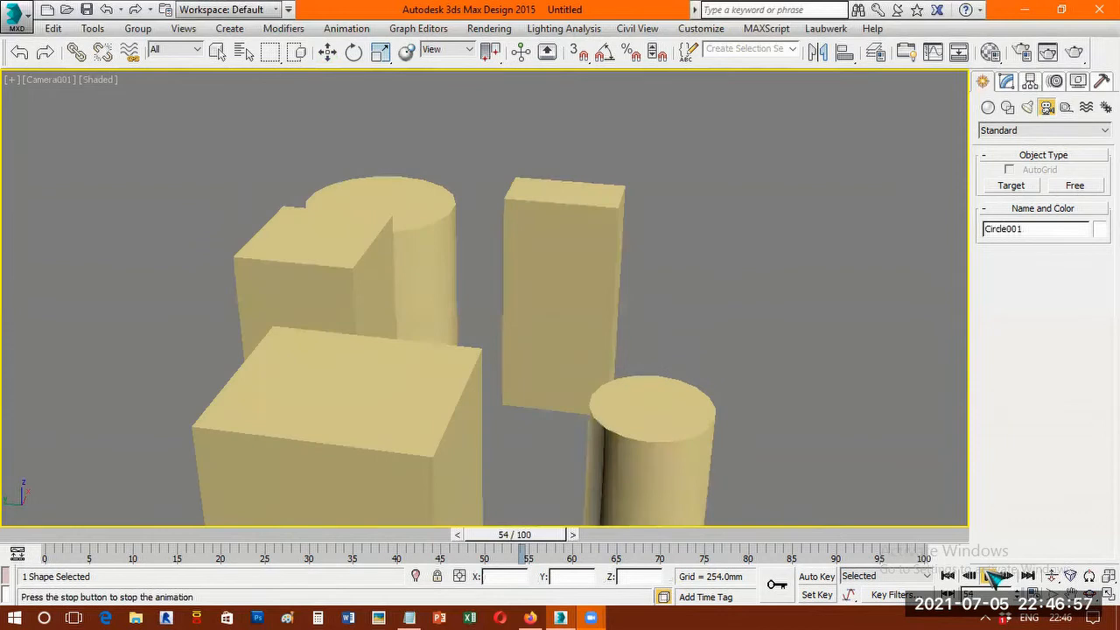
{"action": "left_click", "coordinate": [993, 576]}
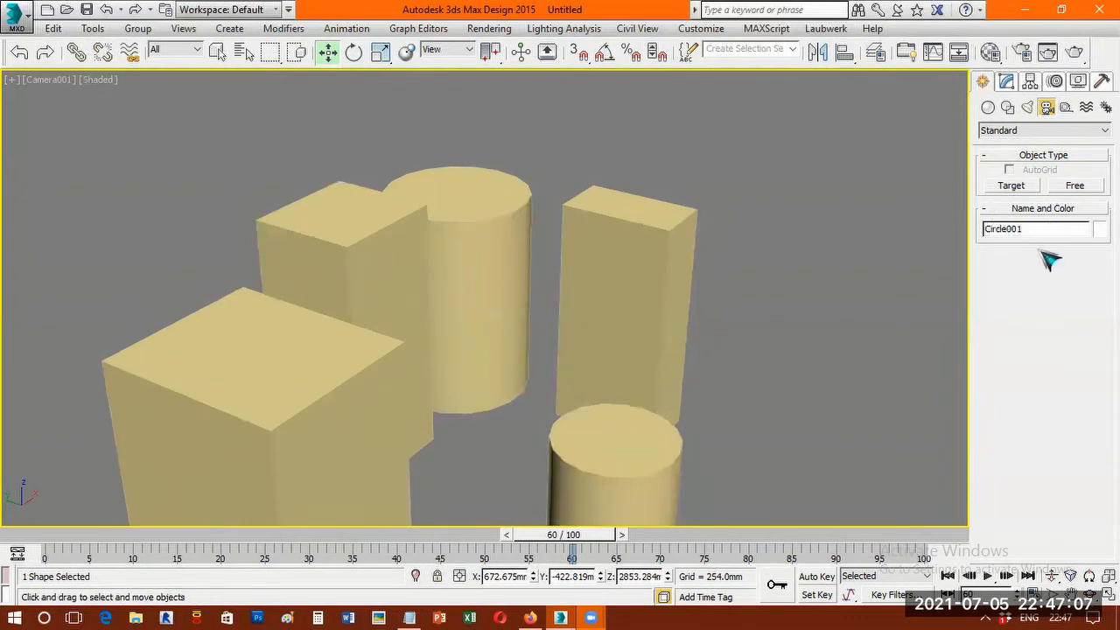
Enlarge the circle's radius to about 6462 mm so the camera frames all objects, and show the four-viewport layout.
{"action": "left_click", "coordinate": [1008, 83]}
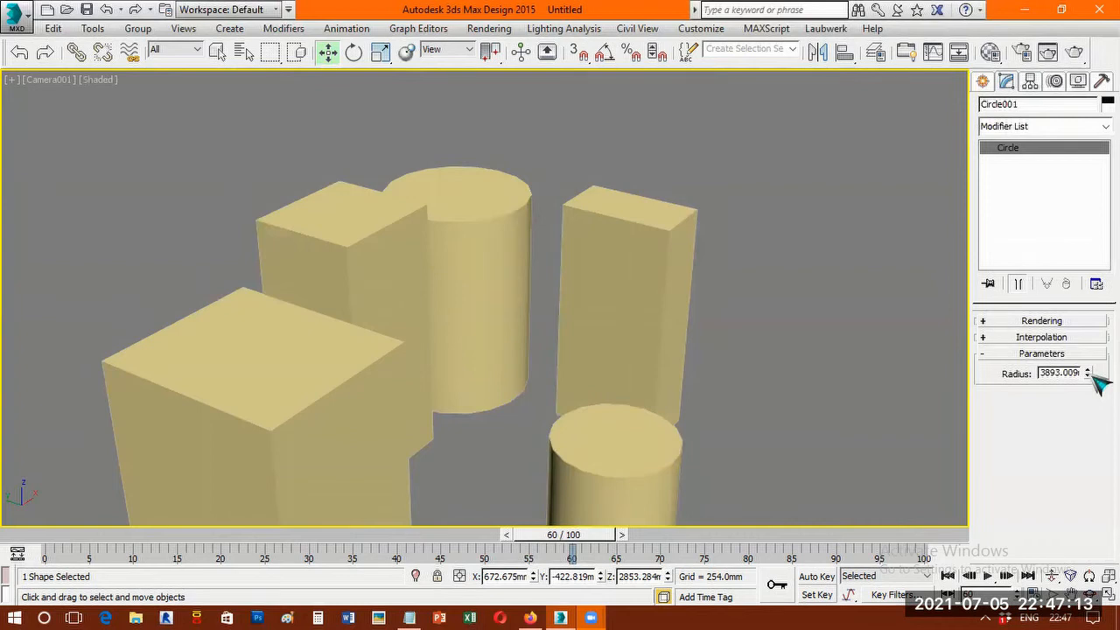
{"action": "mouse_move", "coordinate": [1089, 367]}
{"action": "left_mouse_down"}
{"action": "mouse_move", "coordinate": [1090, 306]}
{"action": "mouse_move", "coordinate": [1077, 411]}
{"action": "mouse_move", "coordinate": [1087, 604]}
{"action": "mouse_move", "coordinate": [1087, 346]}
{"action": "left_mouse_up"}
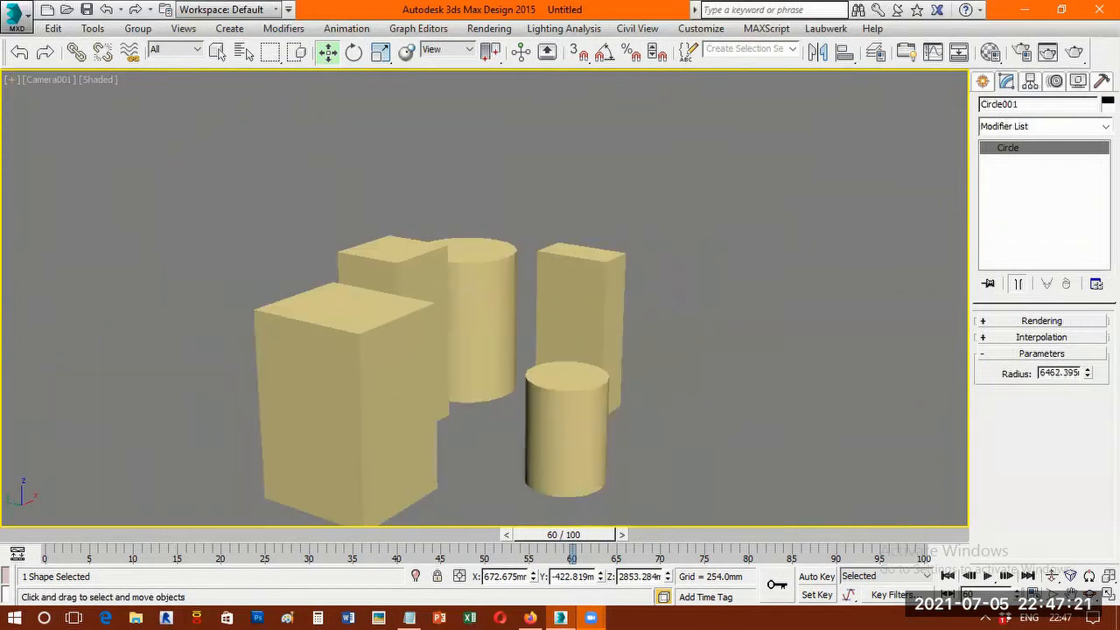
{"action": "key", "text": "alt+w"}
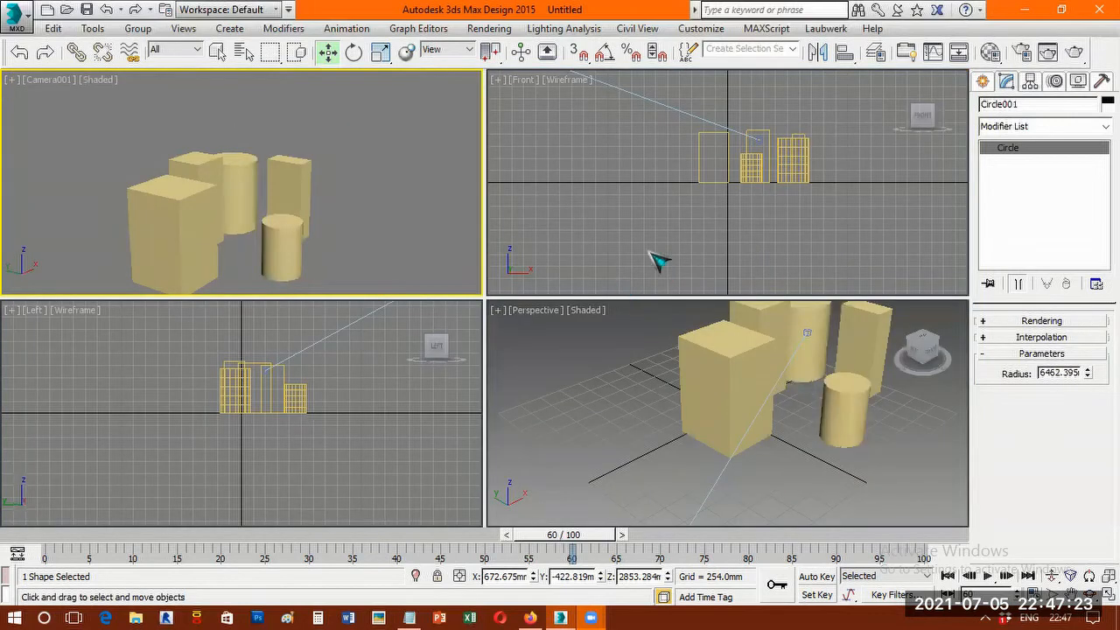
Maximize the Front view, fit the circle path in it and reduce the circle's radius to about 3296 mm.
{"action": "right_click", "coordinate": [592, 172]}
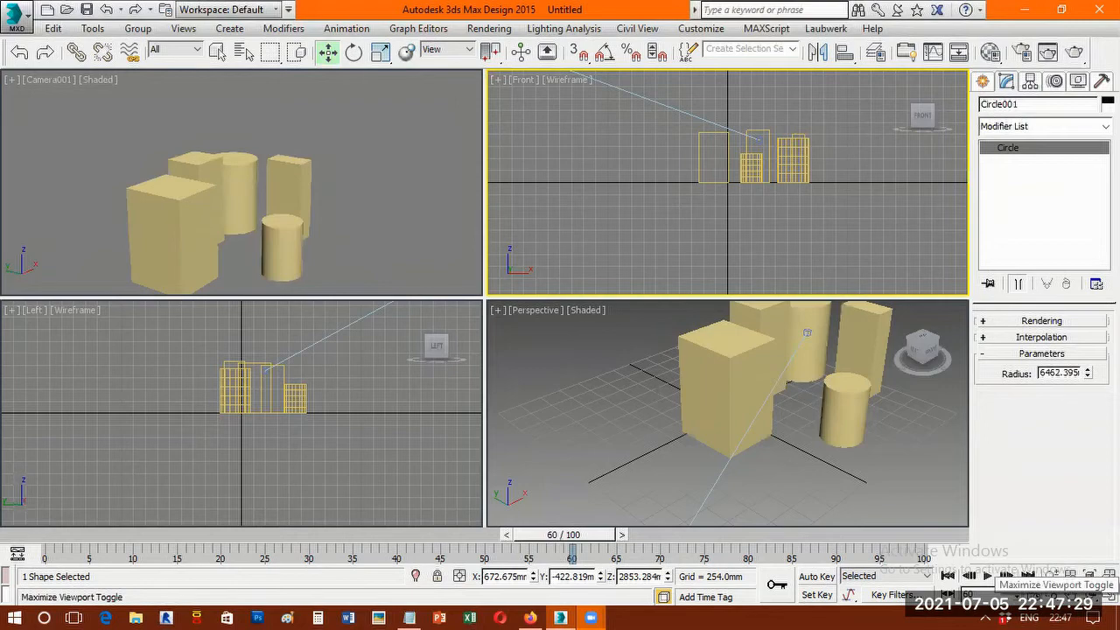
{"action": "left_click", "coordinate": [1108, 595]}
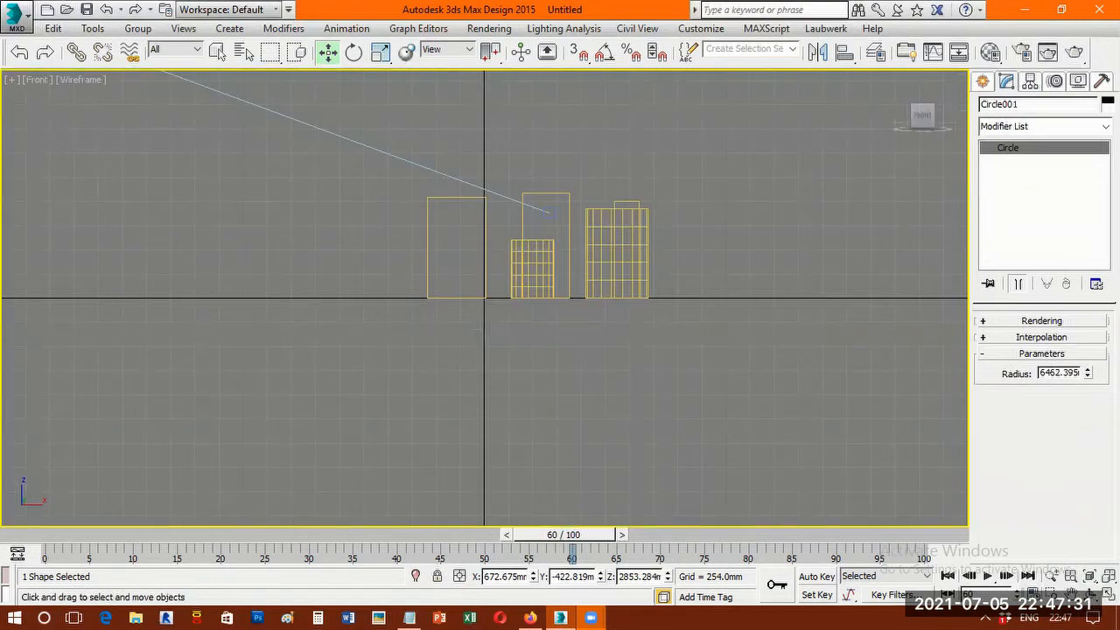
{"action": "key", "text": "z"}
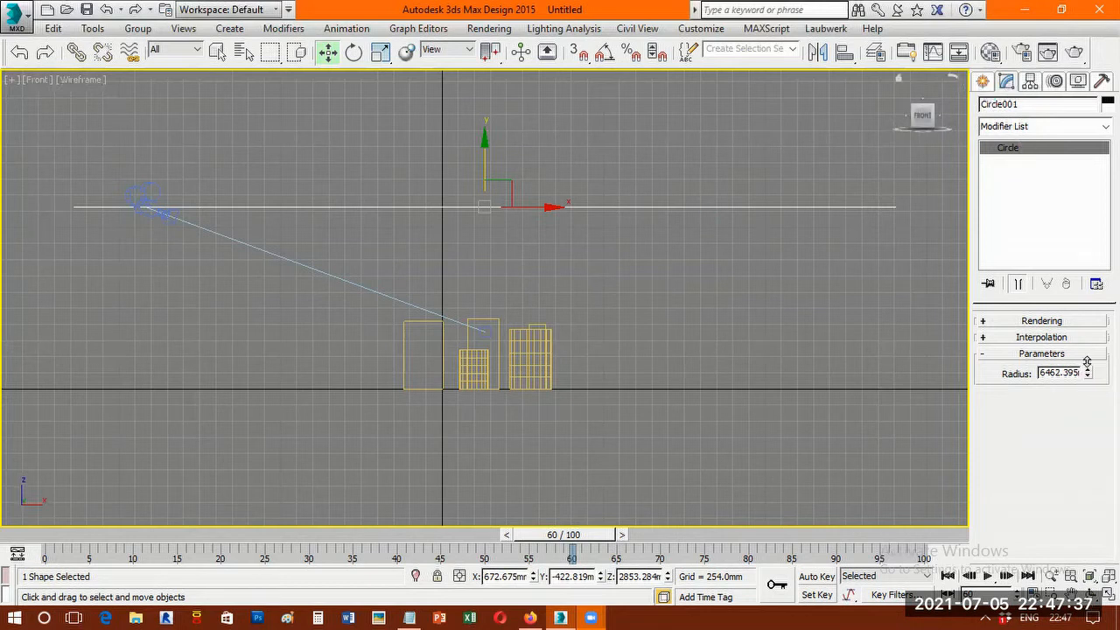
{"action": "left_click_drag", "start_coordinate": [1078, 328], "coordinate": [1083, 385]}
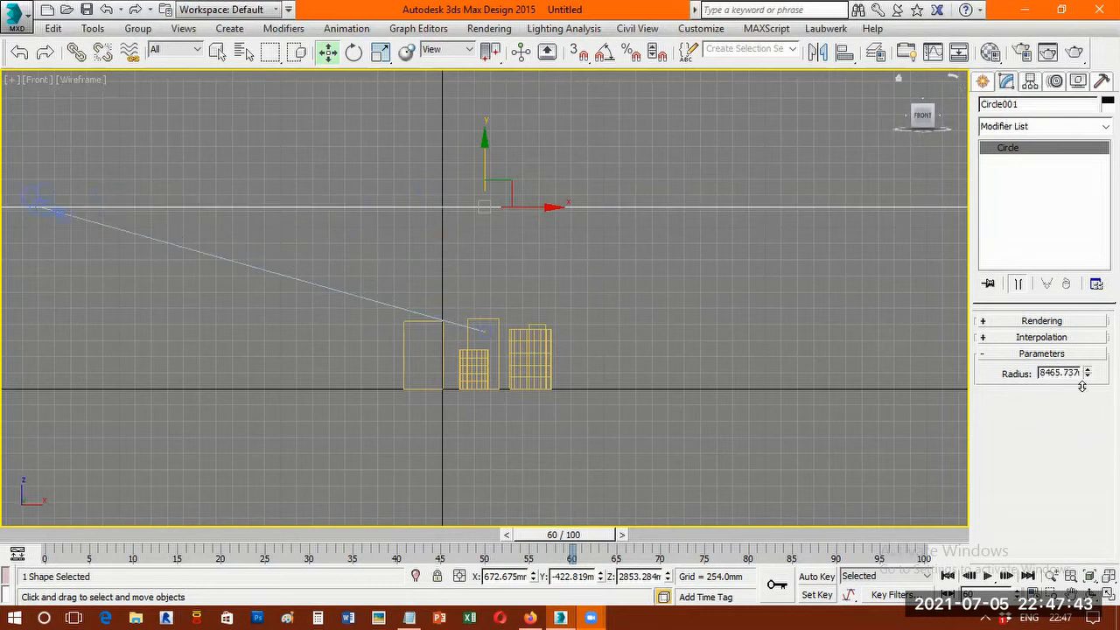
{"action": "left_click_drag", "start_coordinate": [1081, 427], "coordinate": [1073, 403]}
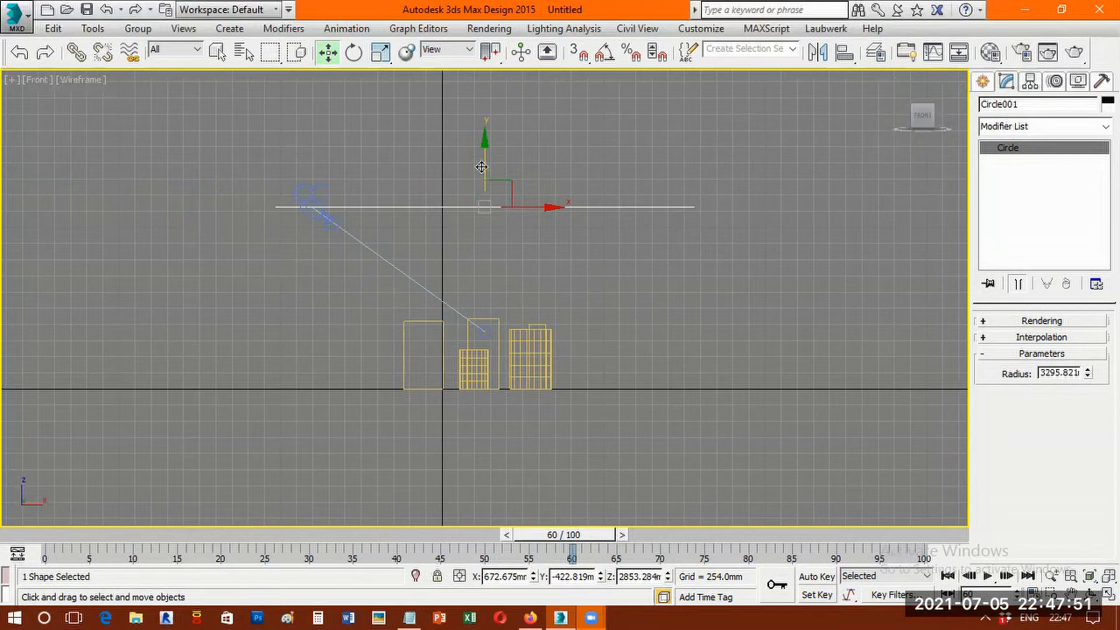
Lower the circle path to a height of about 2271 mm and set its radius to about 2900 mm.
{"action": "left_click_drag", "start_coordinate": [481, 166], "coordinate": [487, 238]}
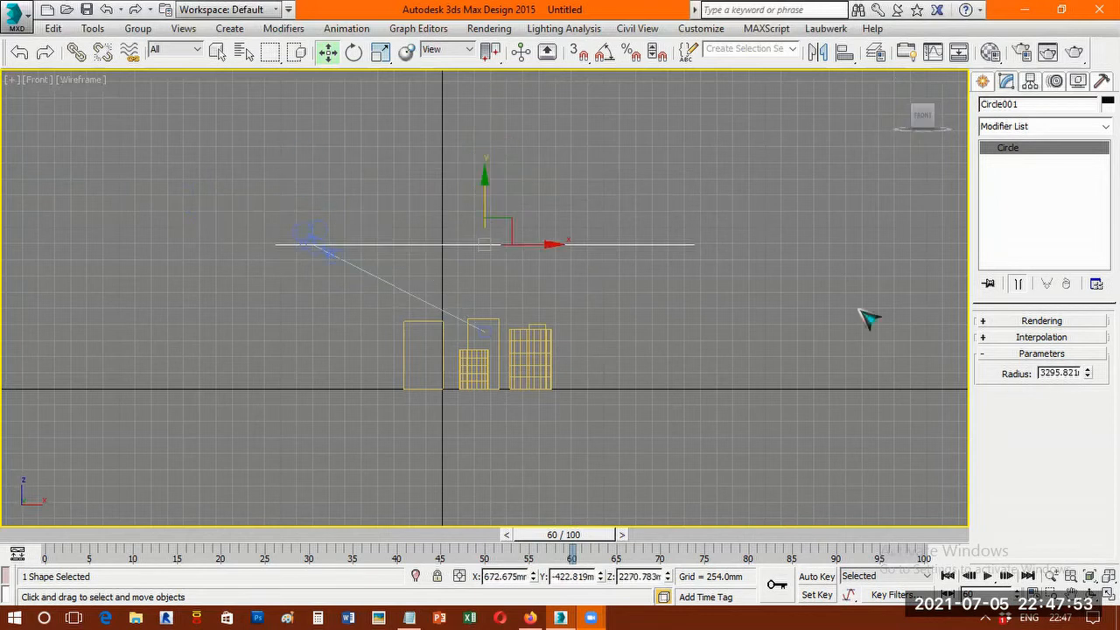
{"action": "left_click_drag", "start_coordinate": [1089, 342], "coordinate": [1087, 332]}
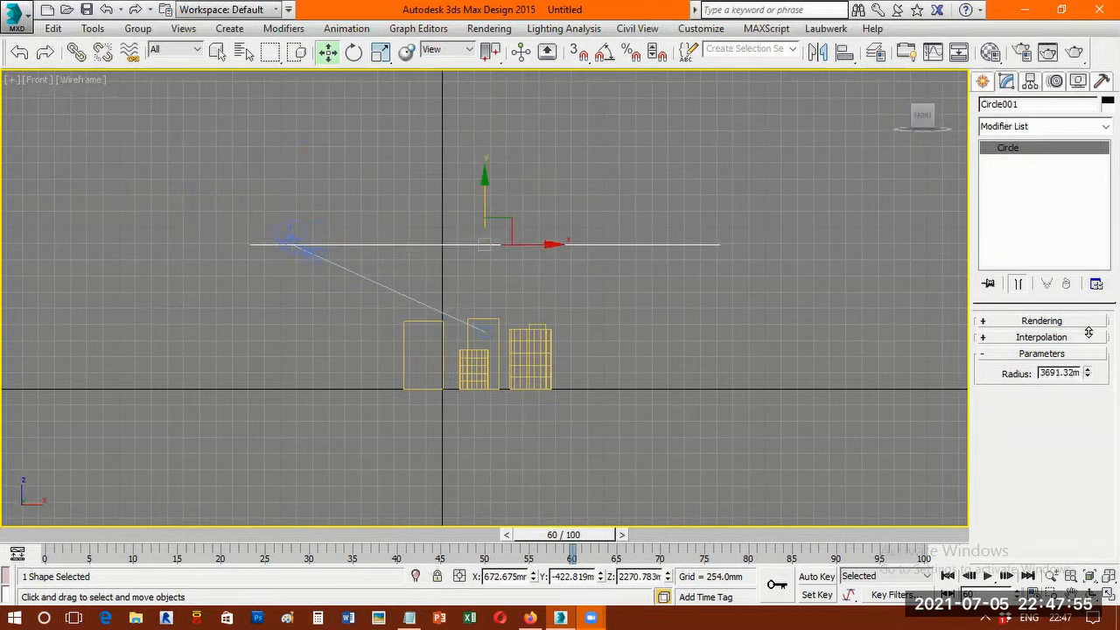
{"action": "key", "text": "ctrl+z"}
Rotate the circle path about 17 degrees in the Front view so that it slopes down towards the camera.
{"action": "left_click", "coordinate": [354, 54]}
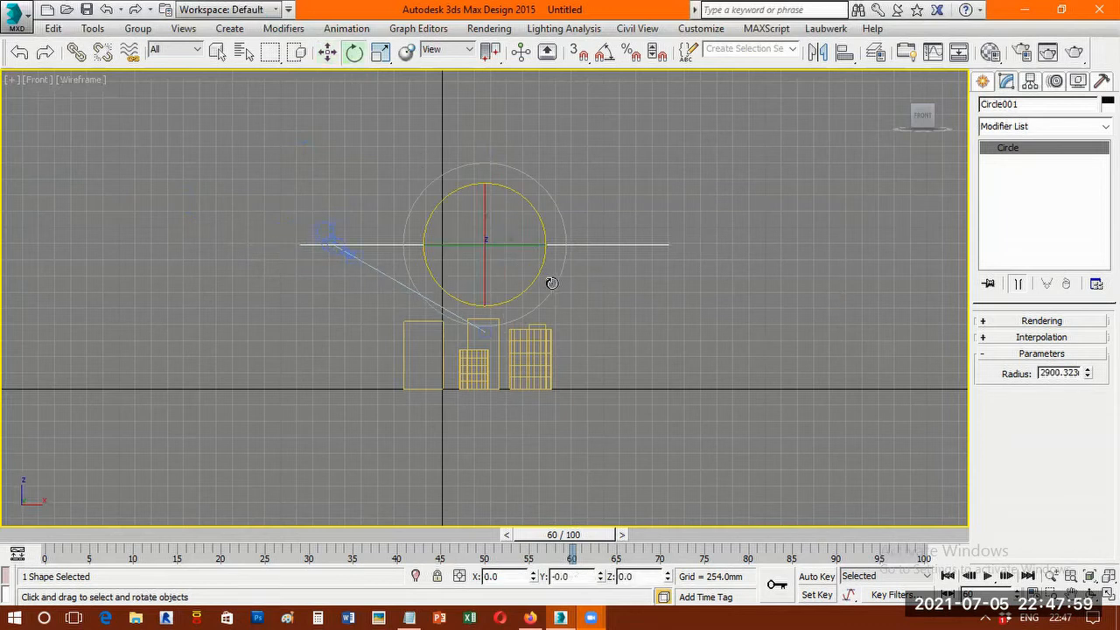
{"action": "left_click_drag", "start_coordinate": [555, 271], "coordinate": [464, 288]}
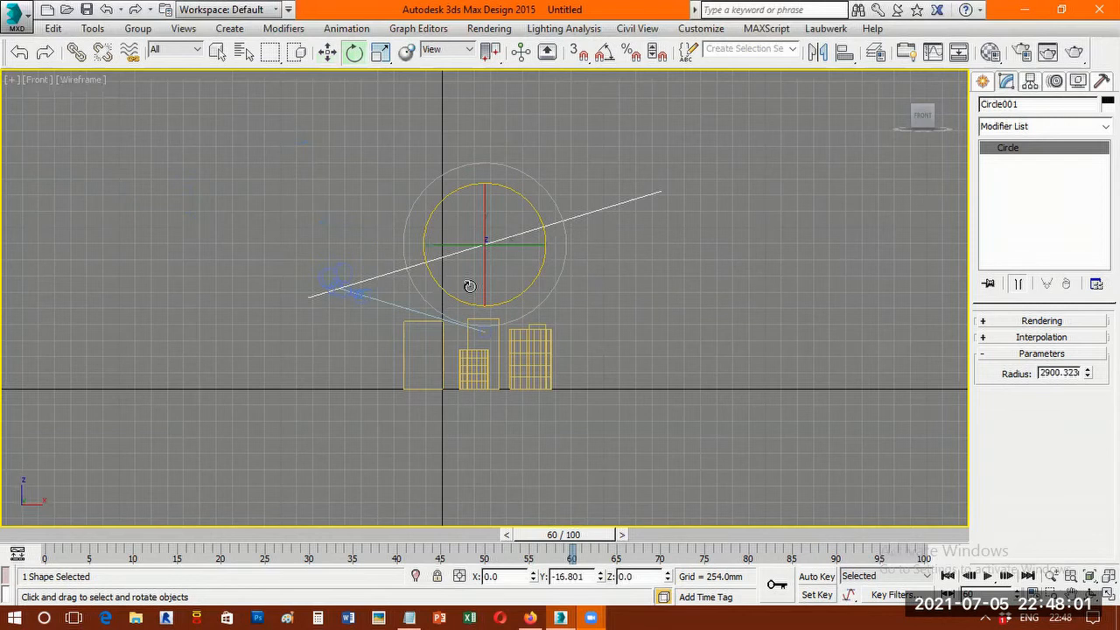
{"action": "scroll", "coordinate": [513, 438], "scroll_direction": "up", "scroll_amount": 2}
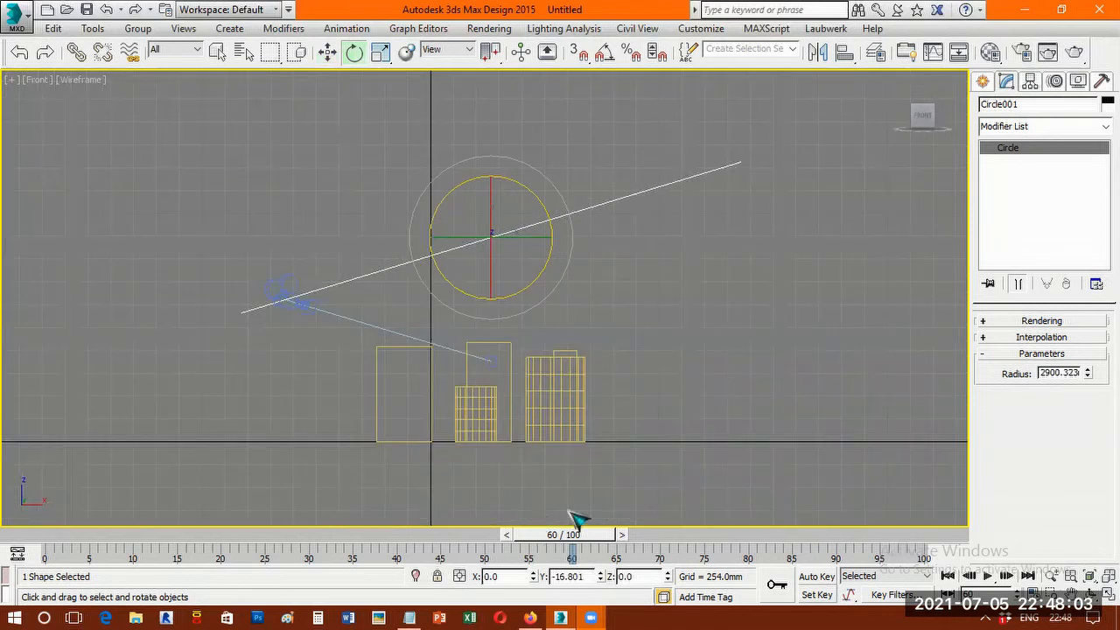
Hide the grid in the Front view.
{"action": "key", "text": "g"}
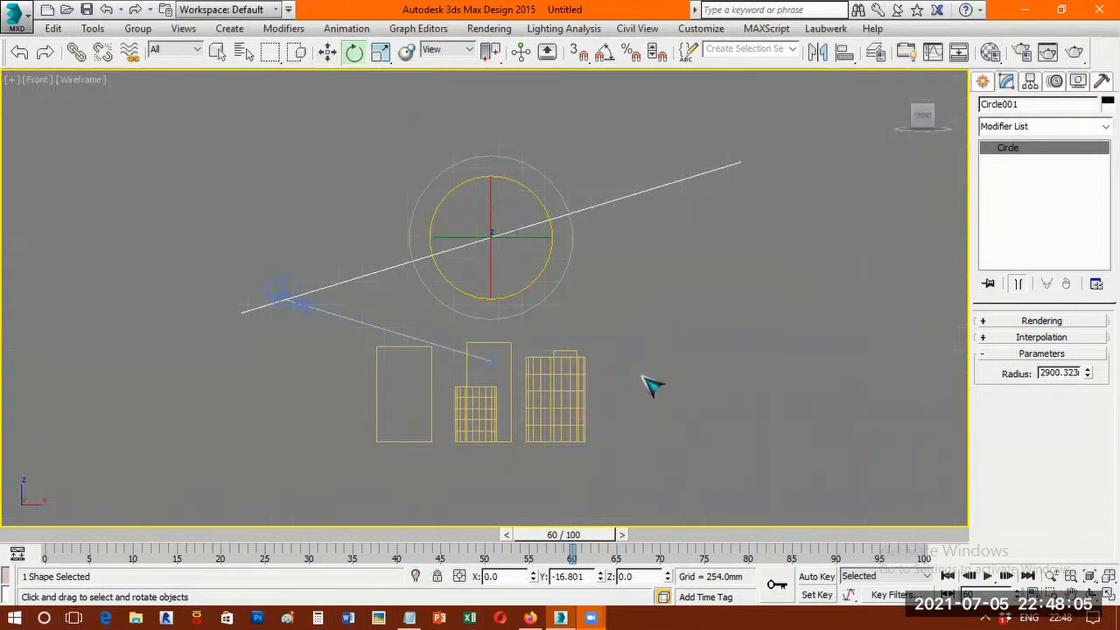
{"action": "key", "text": "g"}
{"action": "key", "text": "g"}
Play the animation in the Front view, select the camera and replay to examine its motion along the tilted path, stopping at frame 45.
{"action": "left_click", "coordinate": [988, 576]}
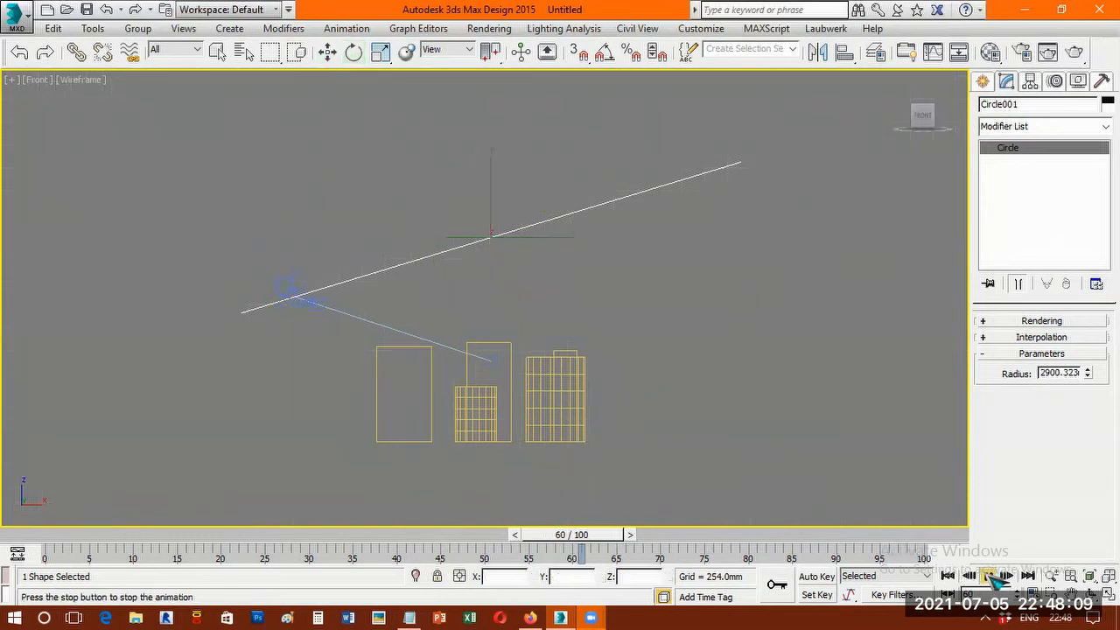
{"action": "left_click", "coordinate": [990, 576]}
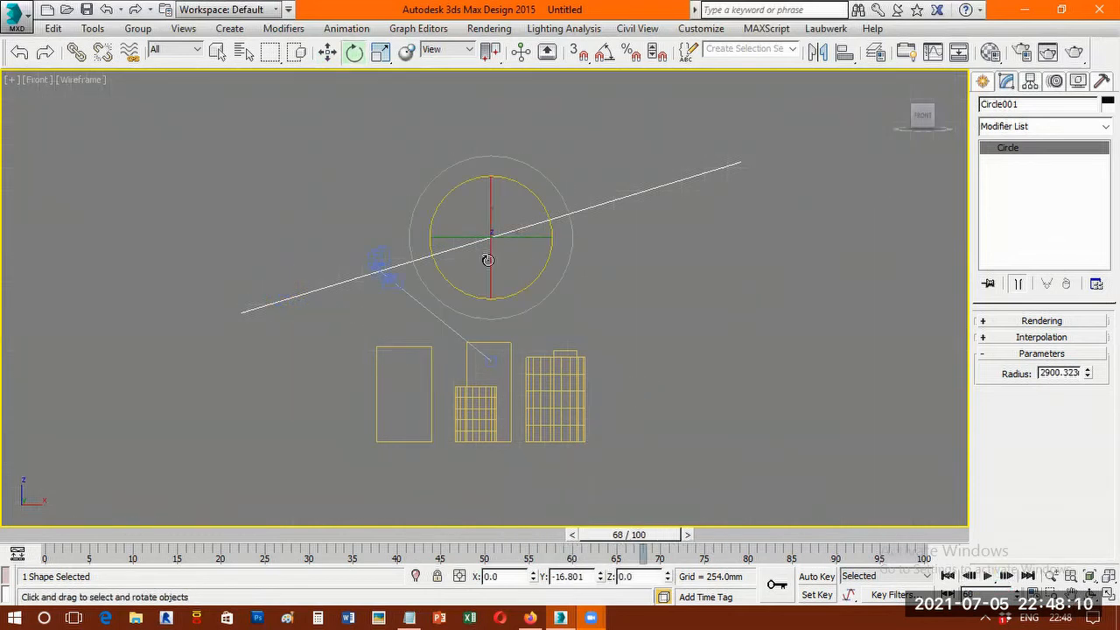
{"action": "left_click", "coordinate": [375, 266]}
{"action": "left_click", "coordinate": [988, 576]}
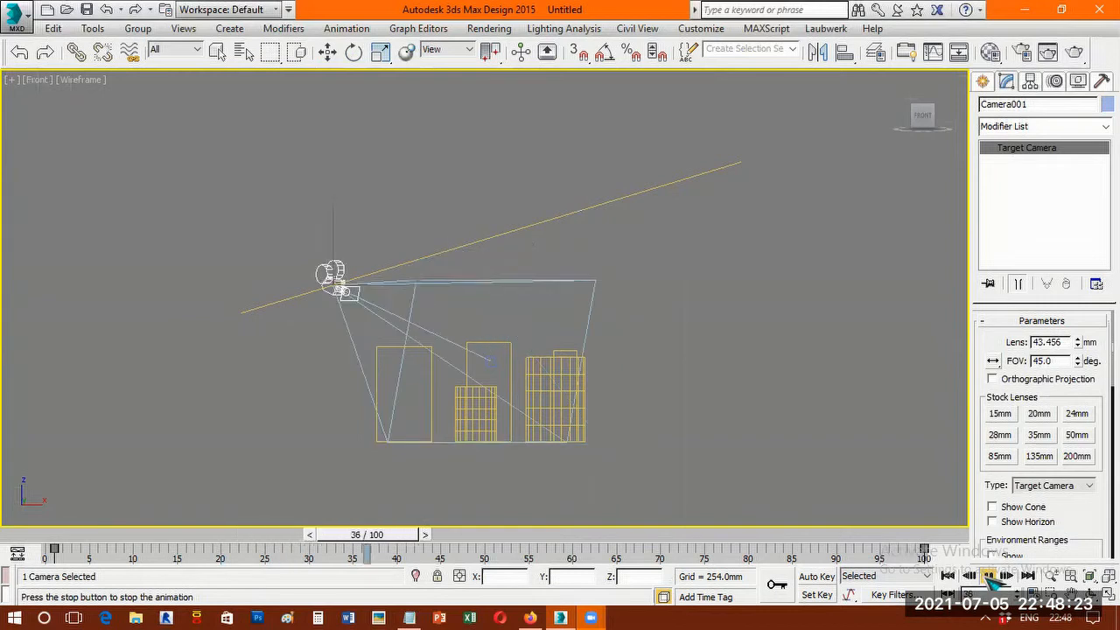
{"action": "left_click", "coordinate": [988, 575]}
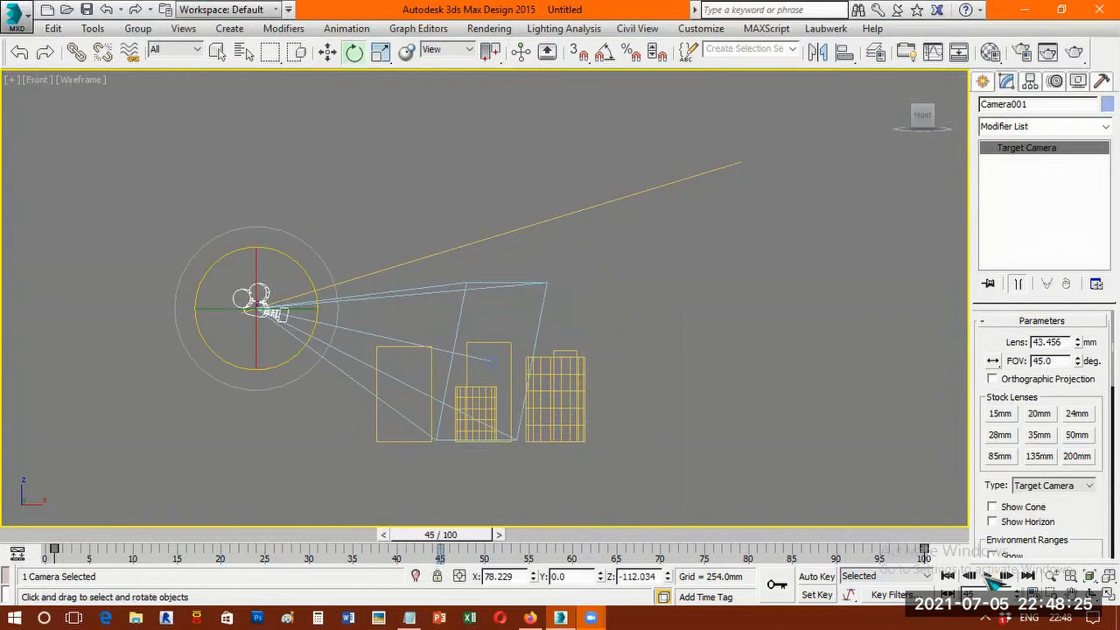
Undo the camera selection and the circle path's tilt, and look through the camera.
{"action": "key", "text": "ctrl+z"}
{"action": "key", "text": "ctrl+z"}
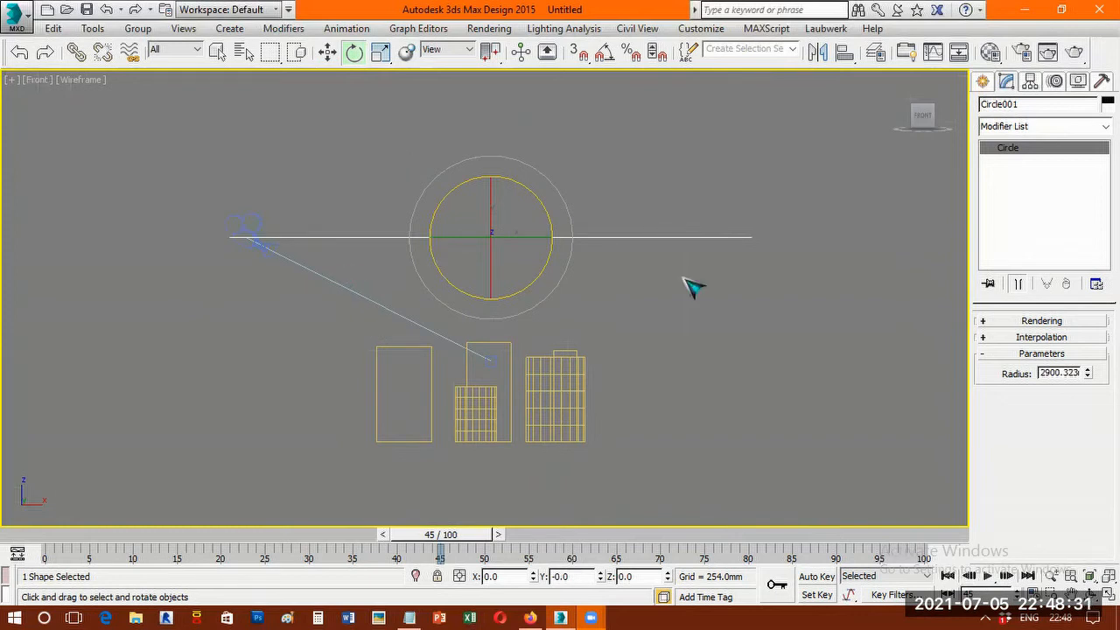
{"action": "key", "text": "c"}
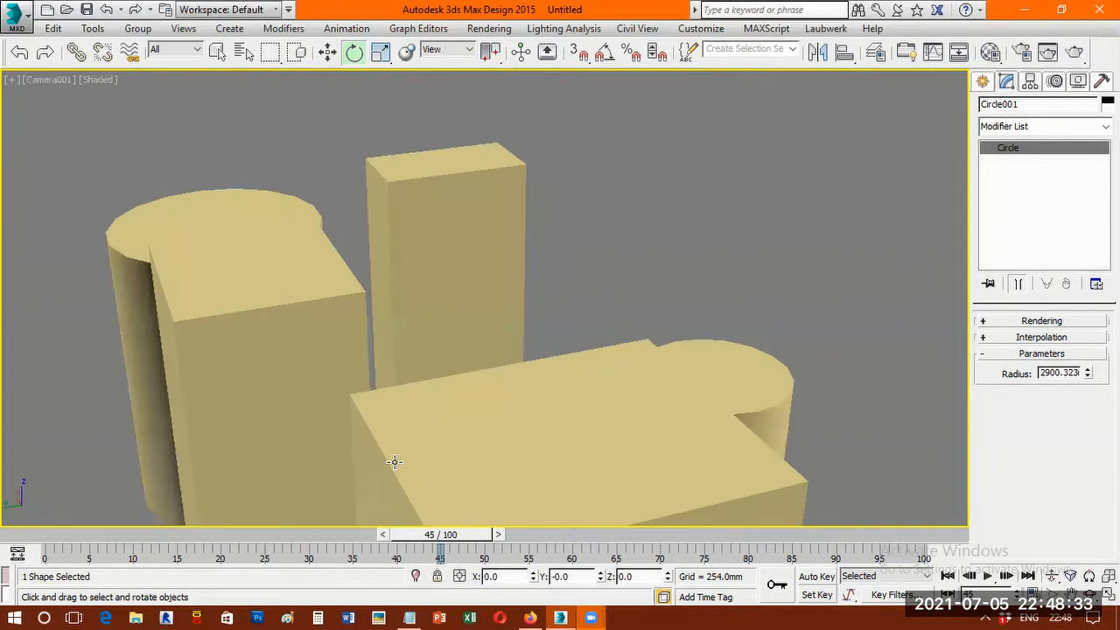
Scrub the animation to frame 62 and enlarge the circle's radius to about 6903 mm to frame all objects.
{"action": "left_click", "coordinate": [251, 551]}
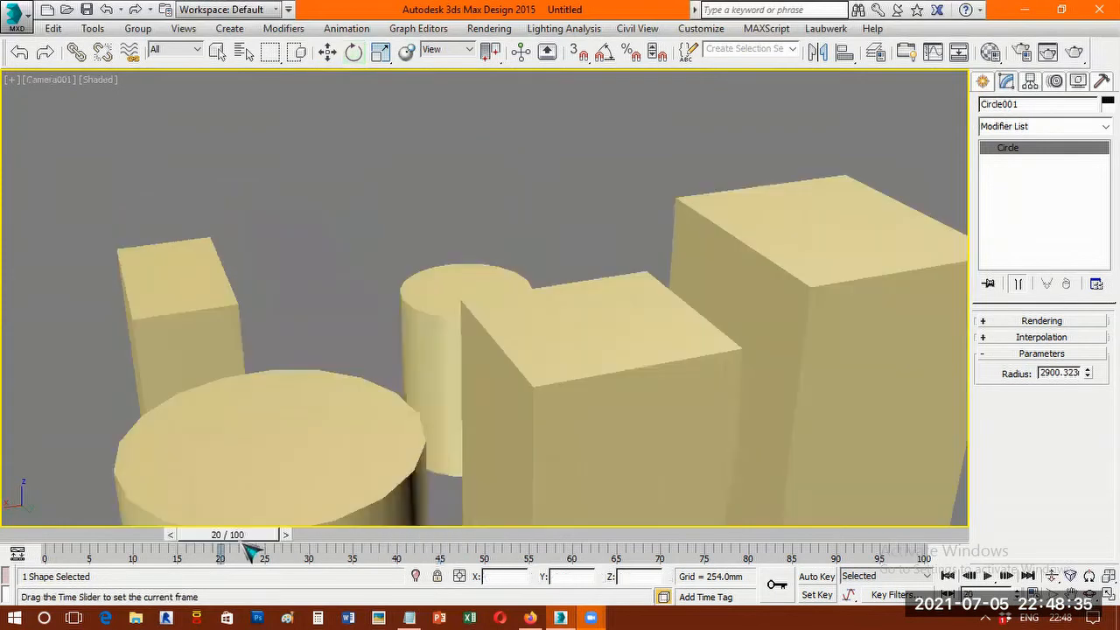
{"action": "left_click", "coordinate": [414, 552]}
{"action": "left_click", "coordinate": [594, 530]}
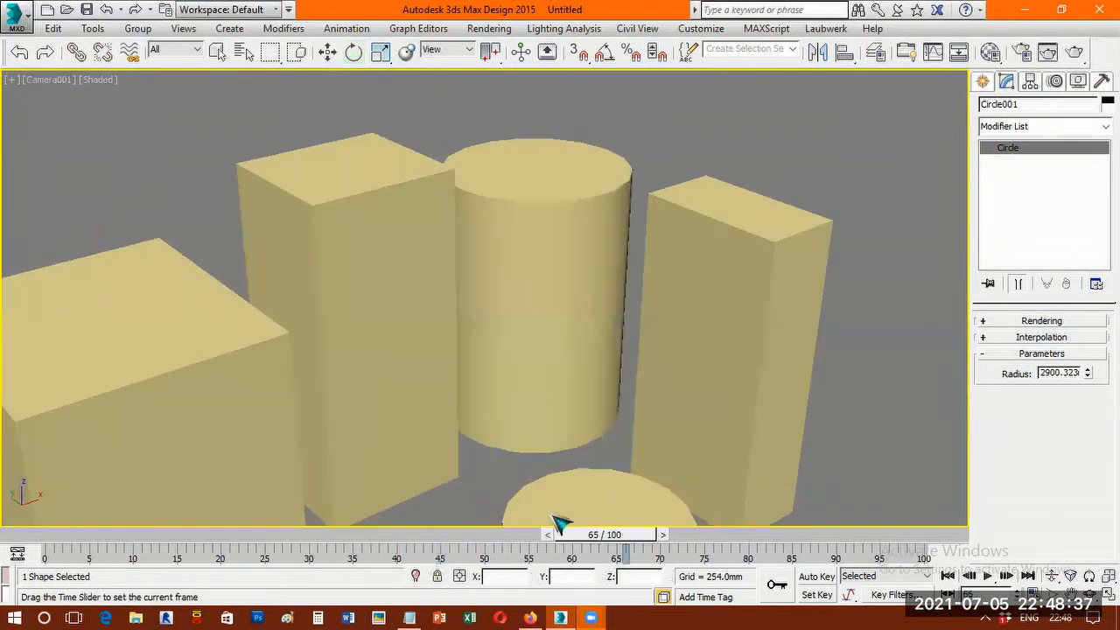
{"action": "key", "text": "e"}
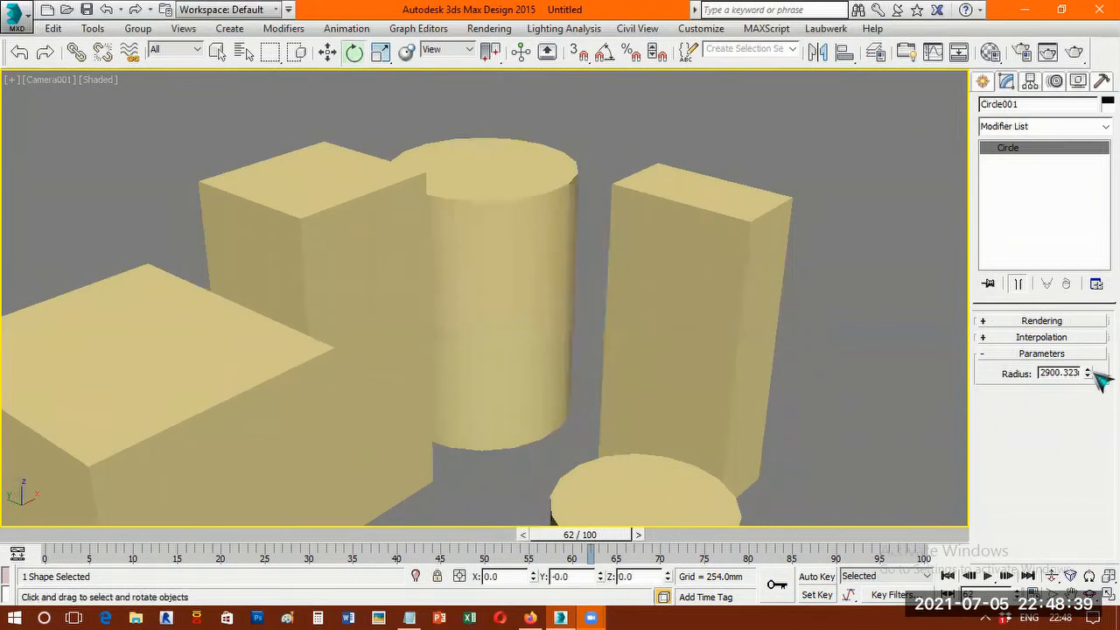
{"action": "left_click_drag", "start_coordinate": [1088, 373], "coordinate": [1095, 331]}
{"action": "left_click_drag", "start_coordinate": [1086, 271], "coordinate": [1083, 252]}
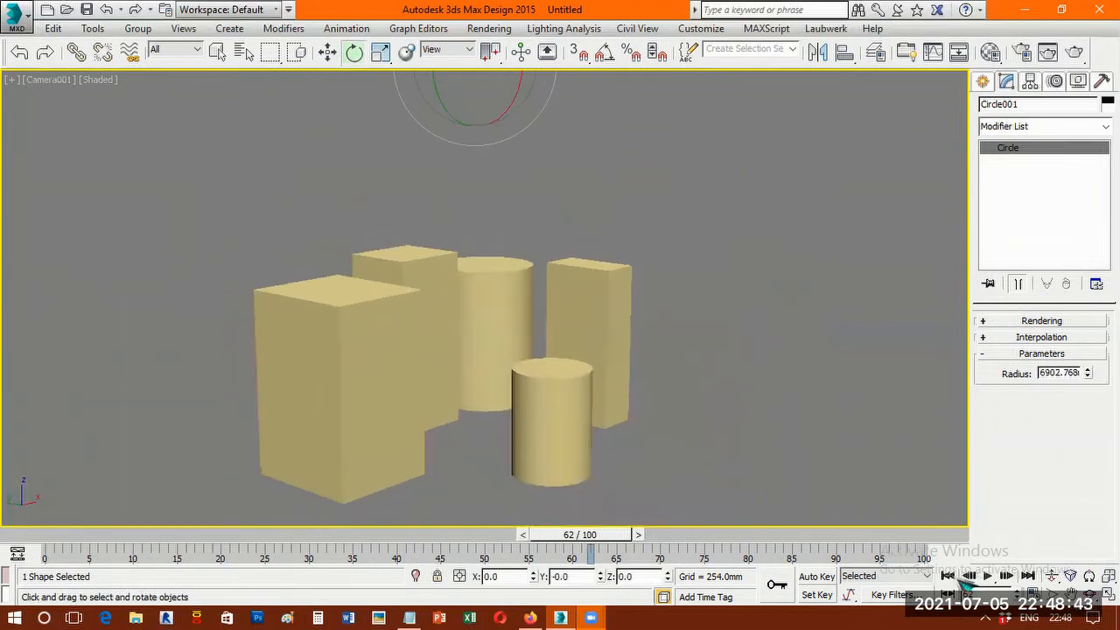
Scrub through the camera animation from frame 0 to 100 to check the framing, and return to the first frame.
{"action": "left_click", "coordinate": [948, 576]}
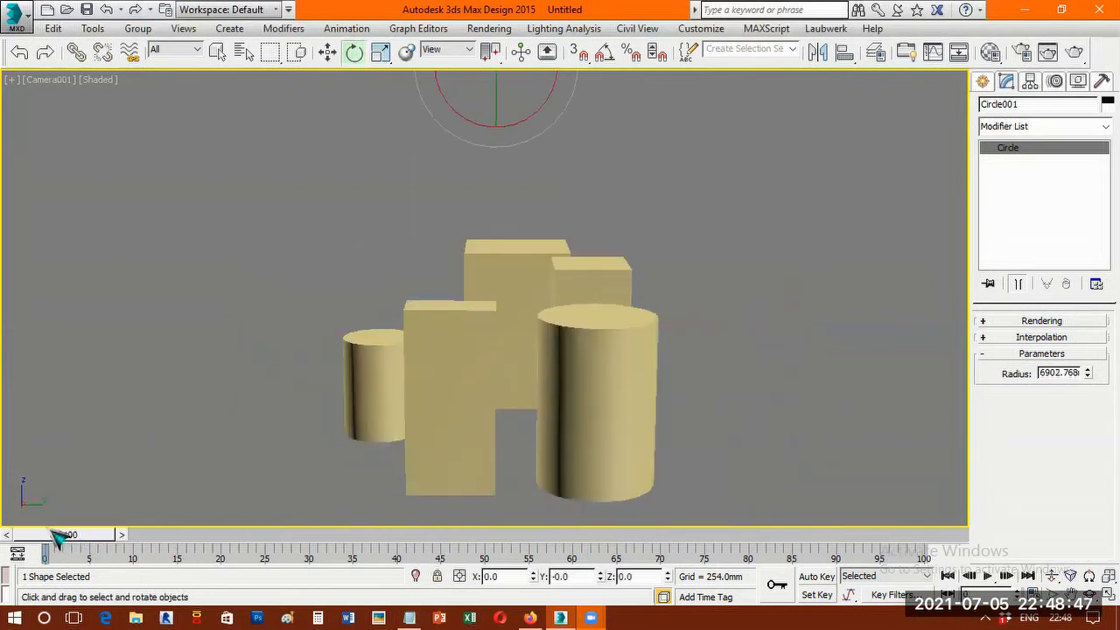
{"action": "left_click", "coordinate": [100, 532]}
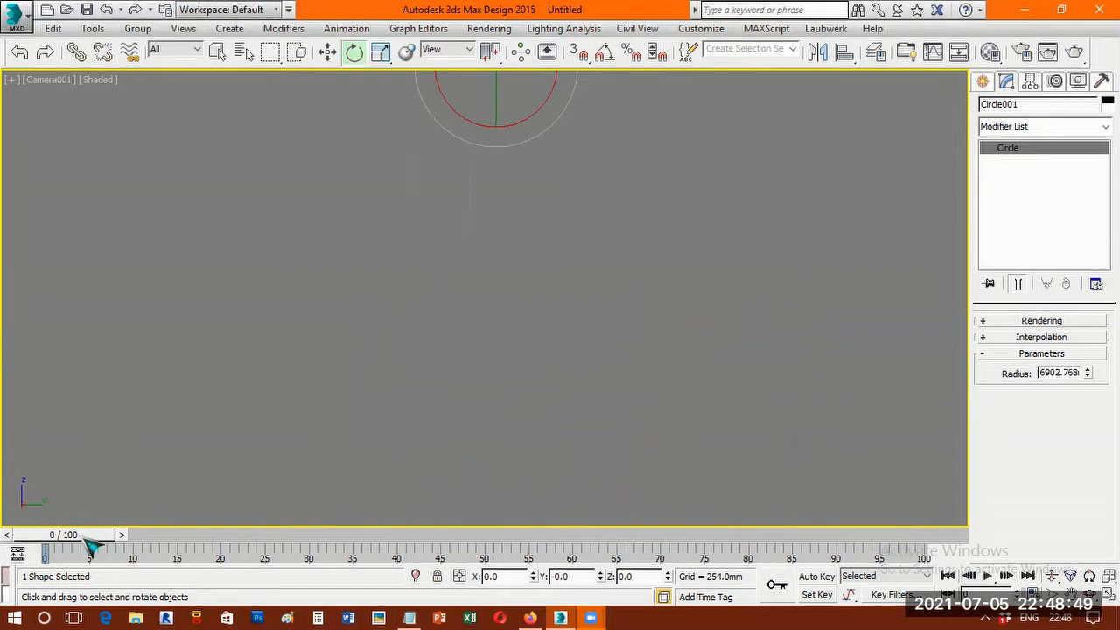
{"action": "left_click", "coordinate": [65, 536]}
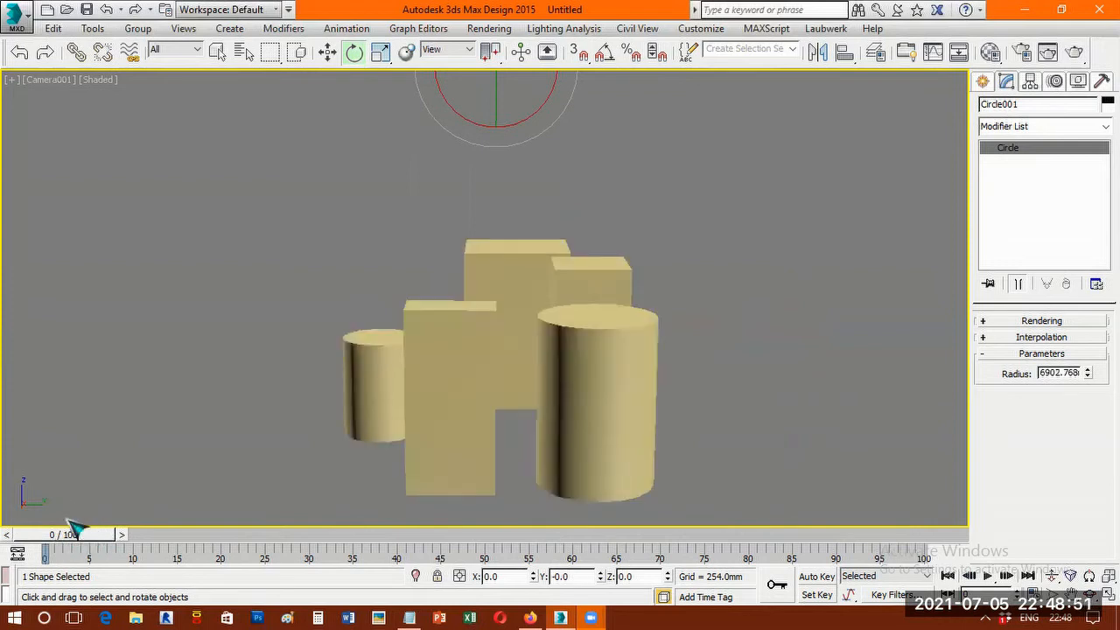
{"action": "left_click_drag", "start_coordinate": [68, 538], "coordinate": [317, 548]}
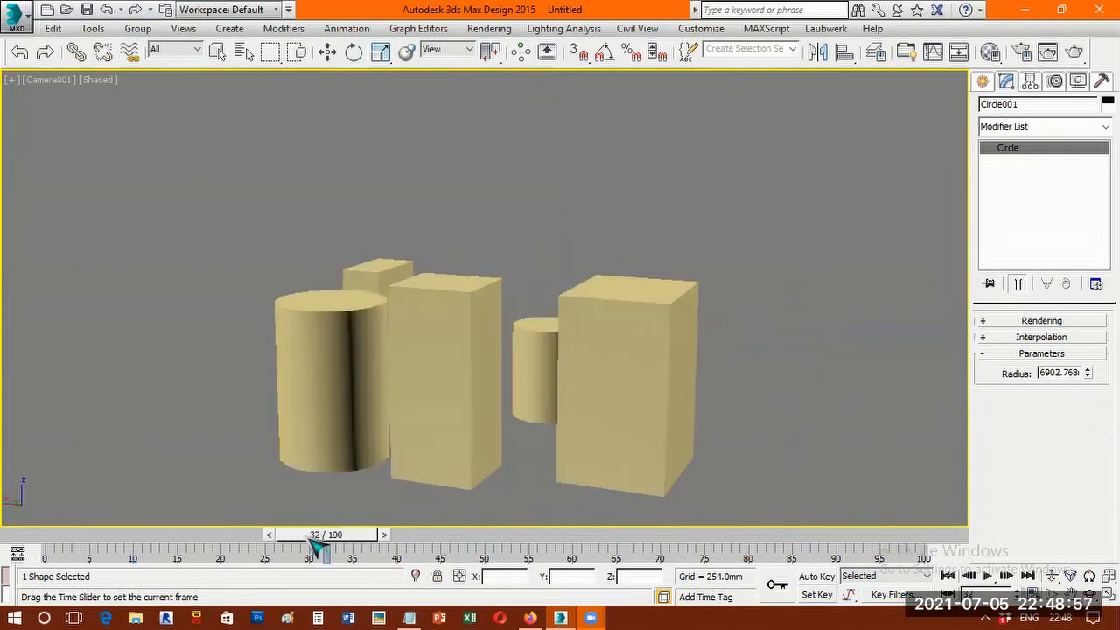
{"action": "left_click_drag", "start_coordinate": [604, 545], "coordinate": [948, 579]}
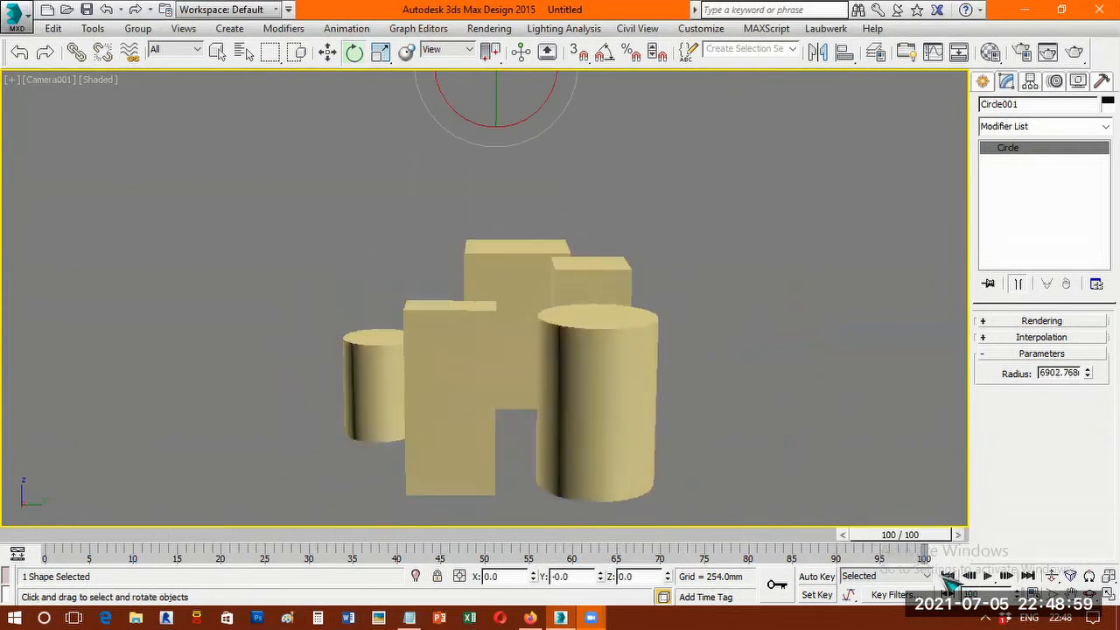
{"action": "key", "text": "Home"}
Filter the scene's selection list to show only cameras and select Camera001.Target by name.
{"action": "left_click", "coordinate": [528, 157]}
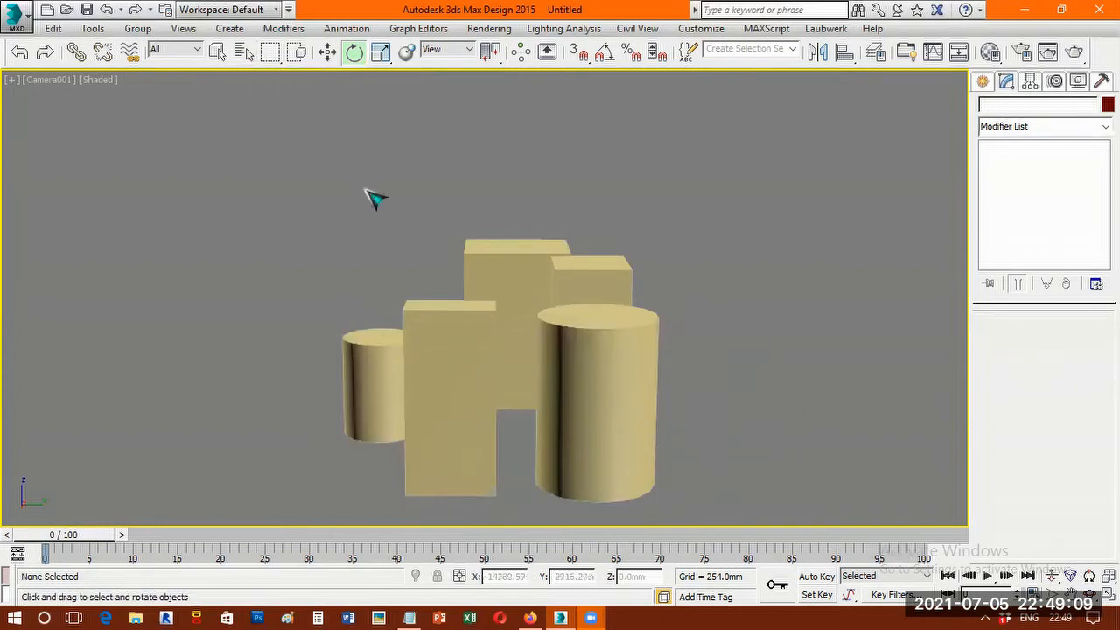
{"action": "left_click", "coordinate": [243, 52]}
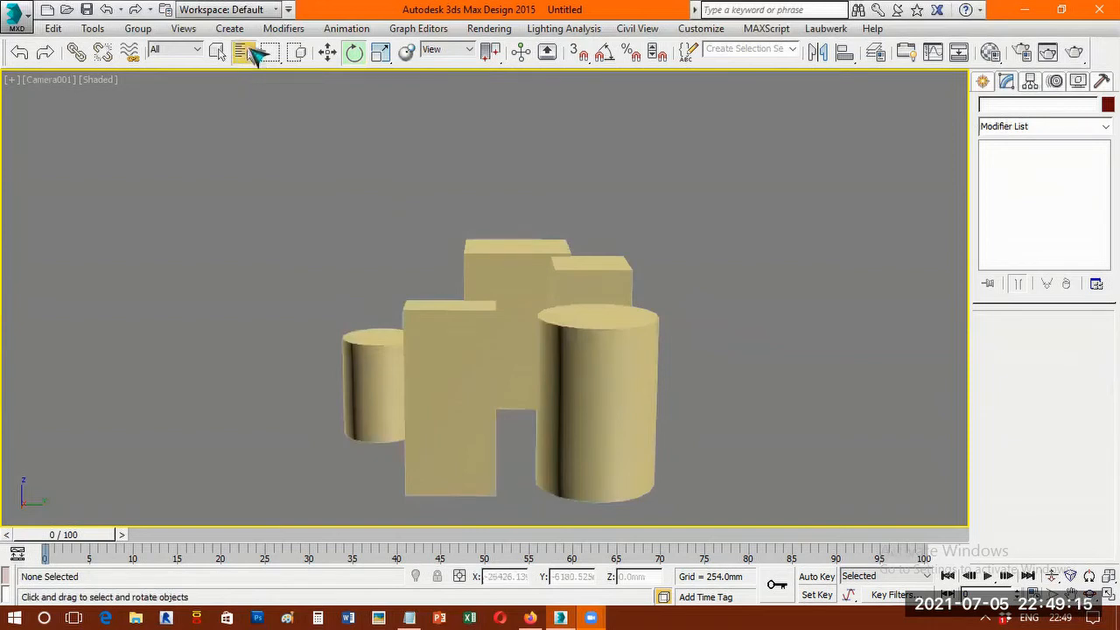
{"action": "left_click", "coordinate": [246, 53]}
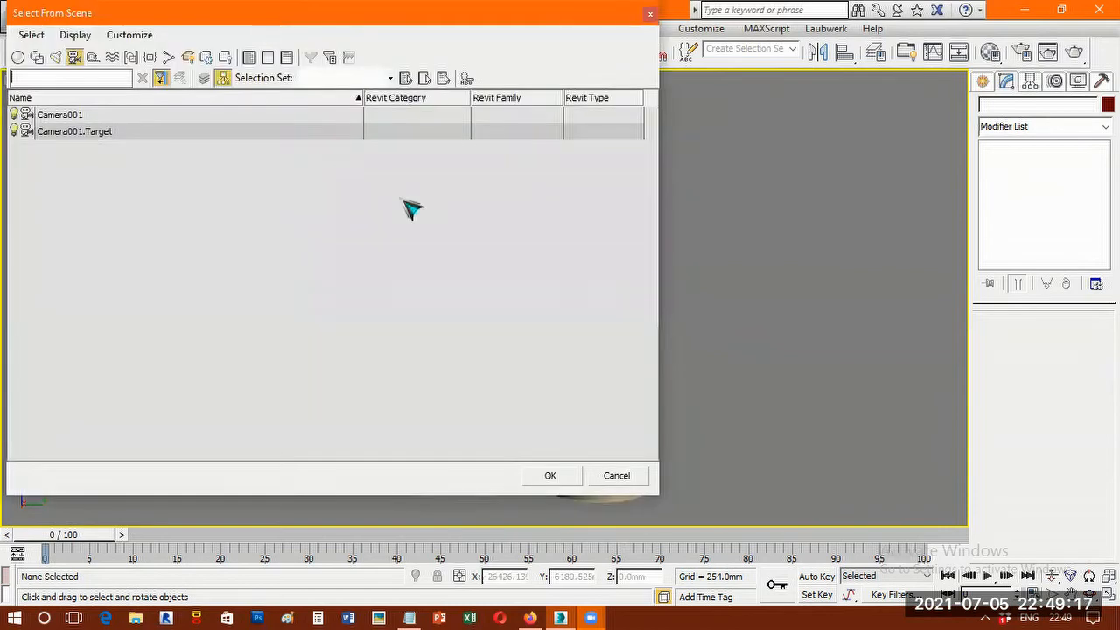
{"action": "left_click_drag", "start_coordinate": [497, 7], "coordinate": [627, 119]}
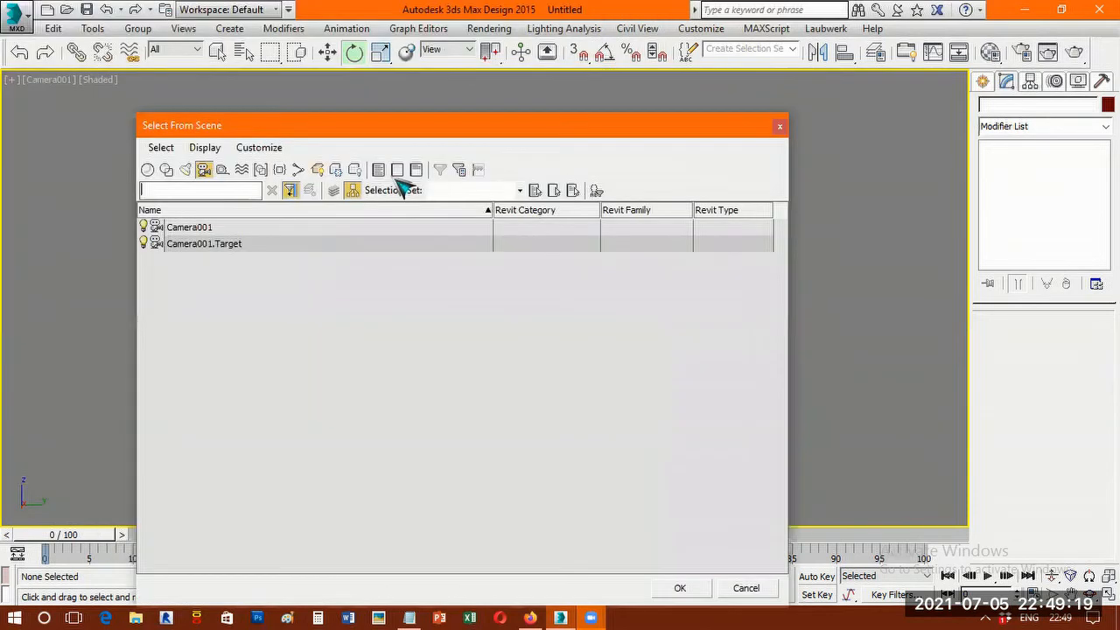
{"action": "left_click", "coordinate": [399, 172]}
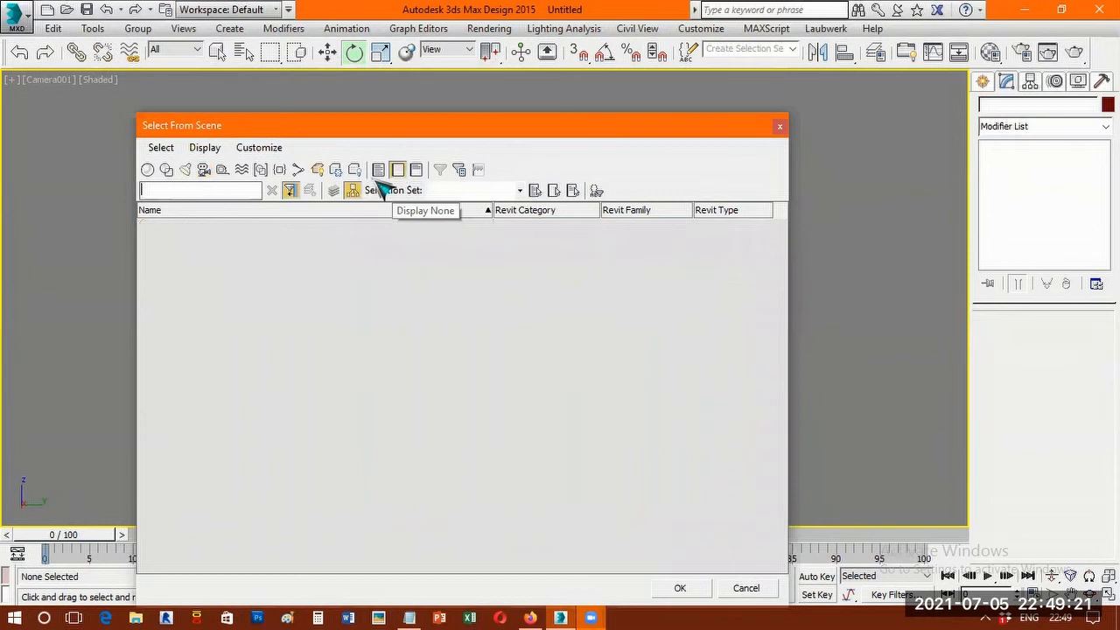
{"action": "left_click", "coordinate": [206, 170]}
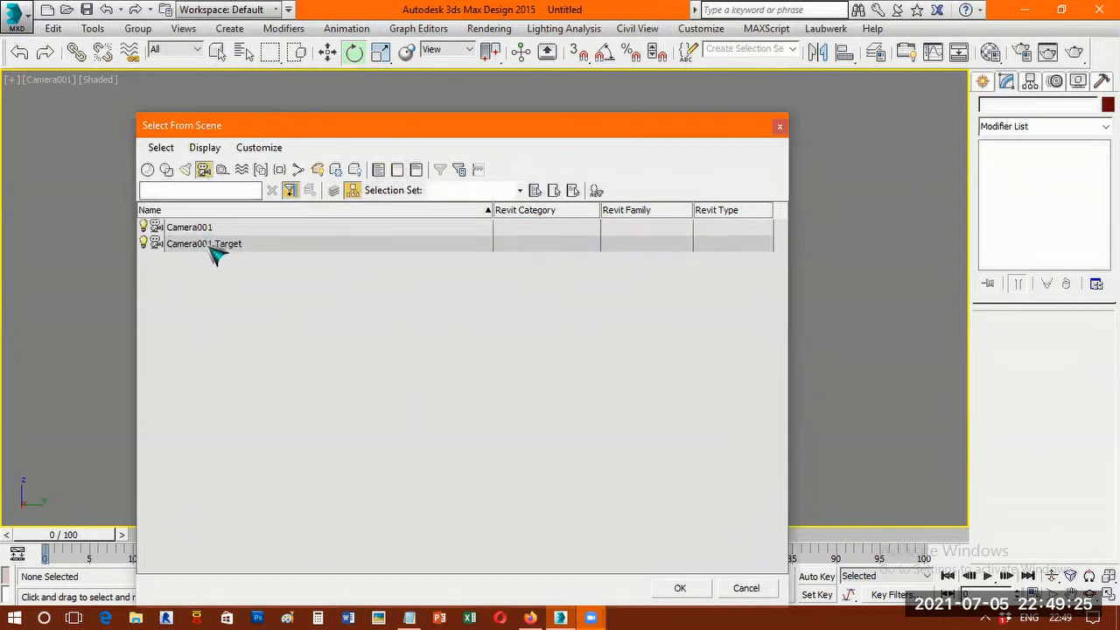
{"action": "left_click", "coordinate": [263, 246]}
{"action": "left_click", "coordinate": [696, 595]}
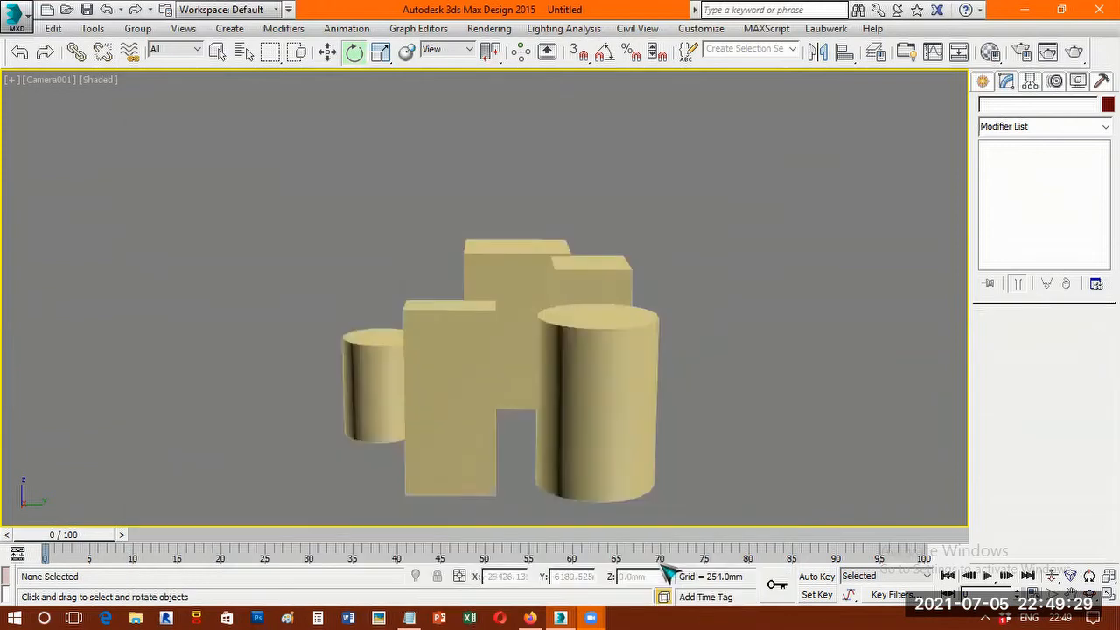
Lower the camera target to a height of about 517 mm and play the animation to check the framing.
{"action": "left_click", "coordinate": [327, 51]}
{"action": "left_click_drag", "start_coordinate": [483, 270], "coordinate": [486, 311]}
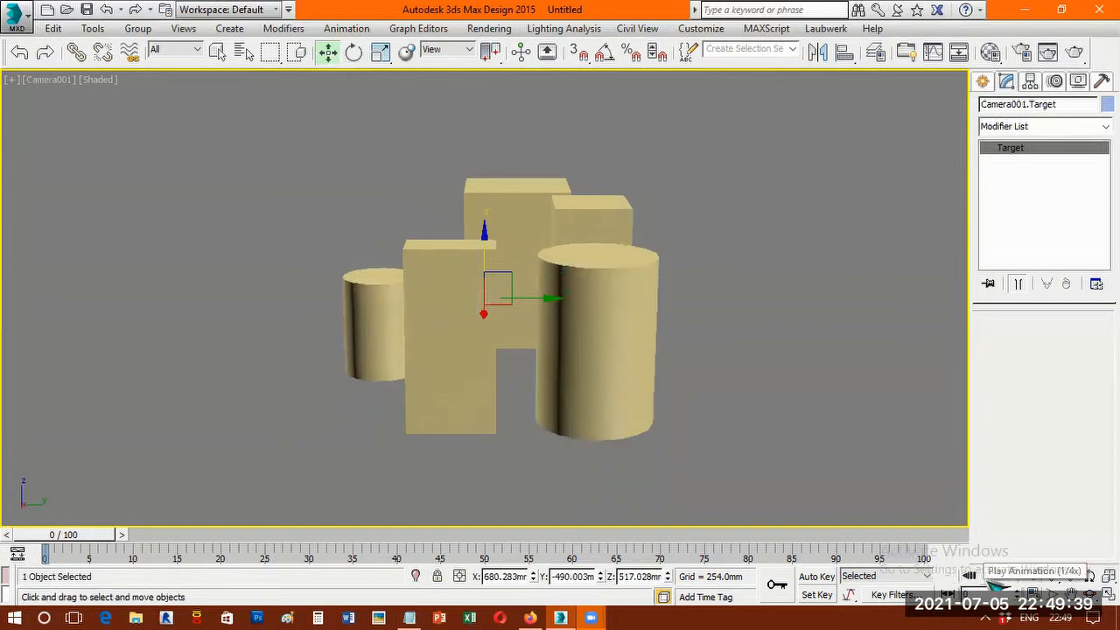
{"action": "left_click", "coordinate": [990, 577]}
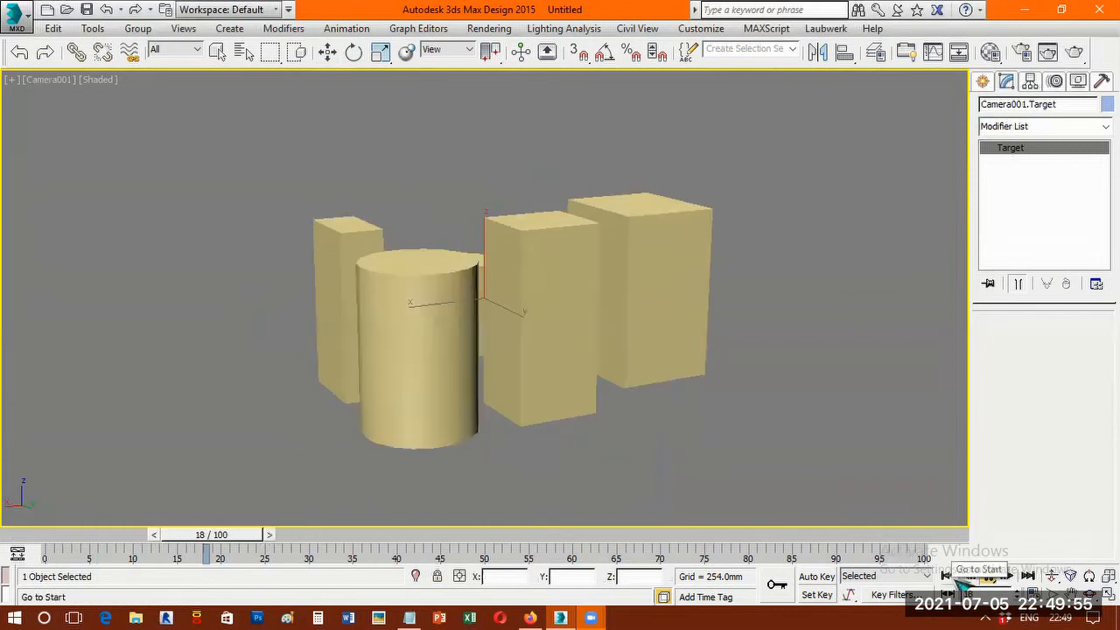
Set the animation's playback speed to 1/2x in the time configuration and play the camera animation from the first frame.
{"action": "left_click", "coordinate": [954, 578]}
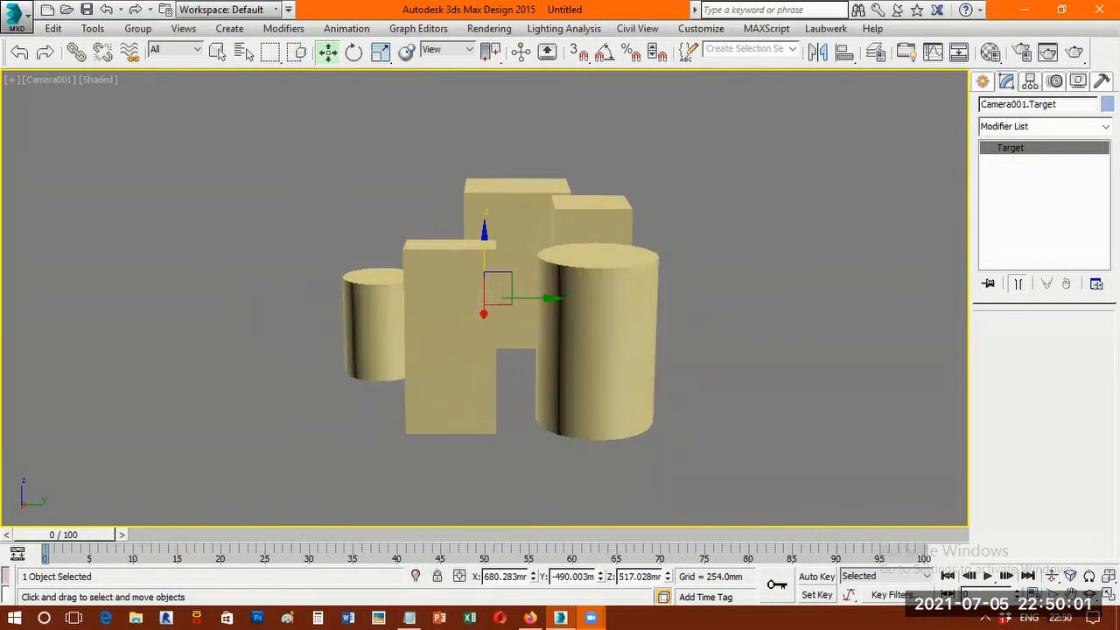
{"action": "left_click", "coordinate": [1034, 592]}
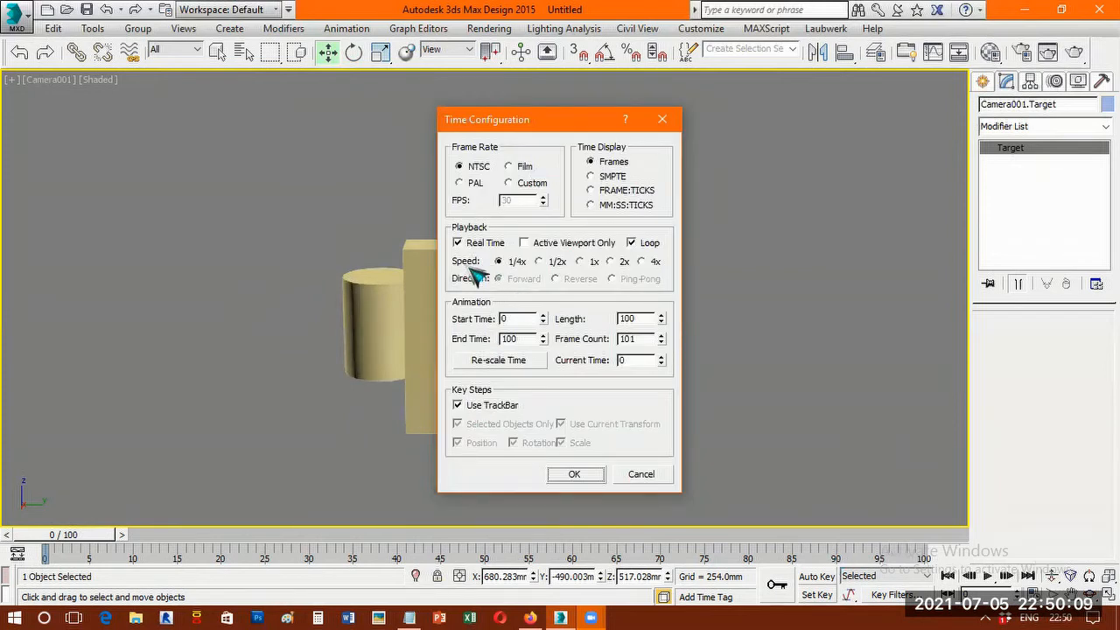
{"action": "left_click", "coordinate": [623, 264]}
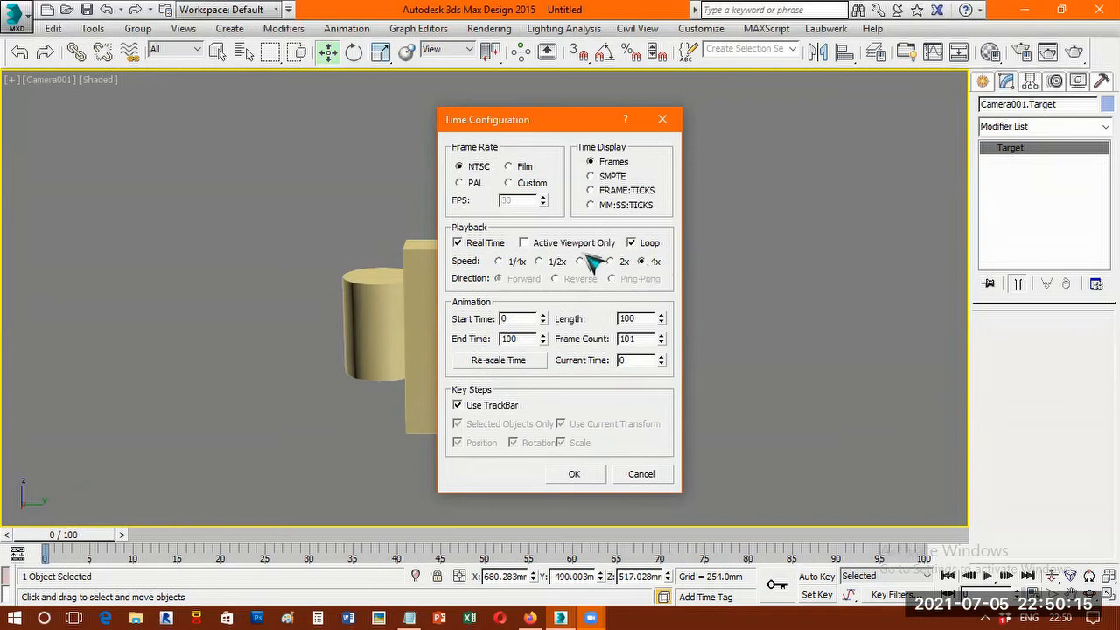
{"action": "left_click", "coordinate": [540, 263]}
{"action": "left_click", "coordinate": [585, 476]}
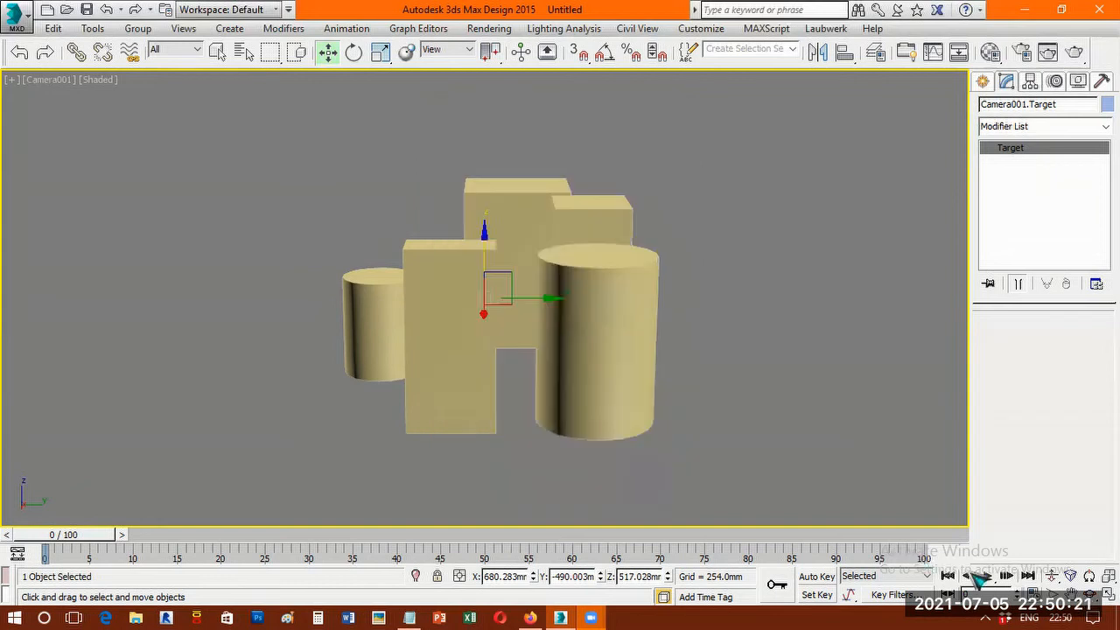
{"action": "left_click", "coordinate": [988, 576]}
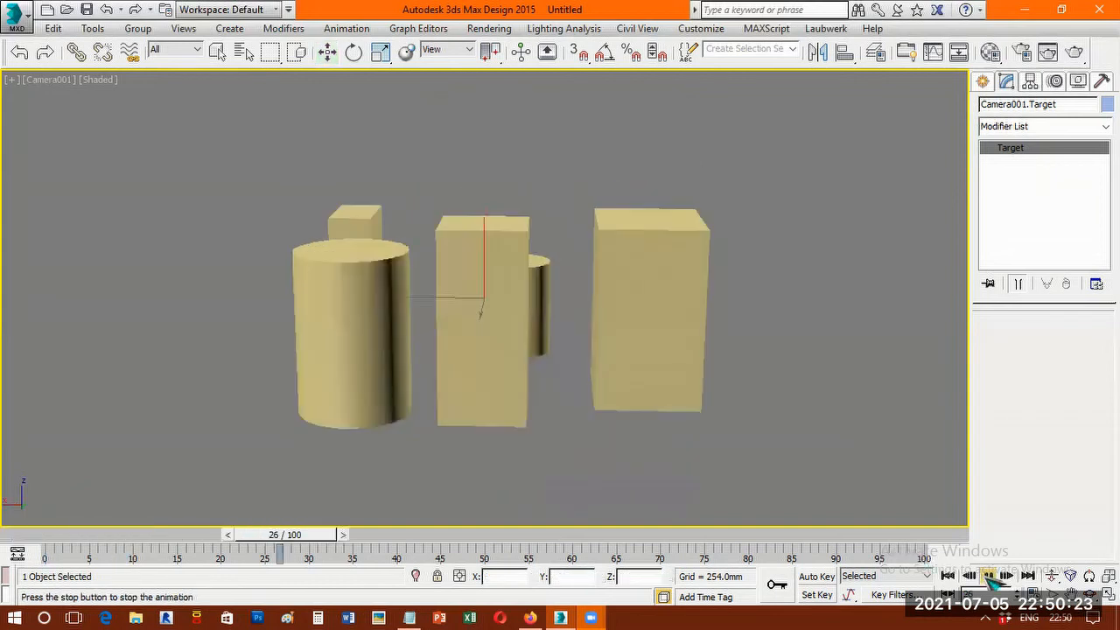
{"action": "left_click", "coordinate": [988, 576]}
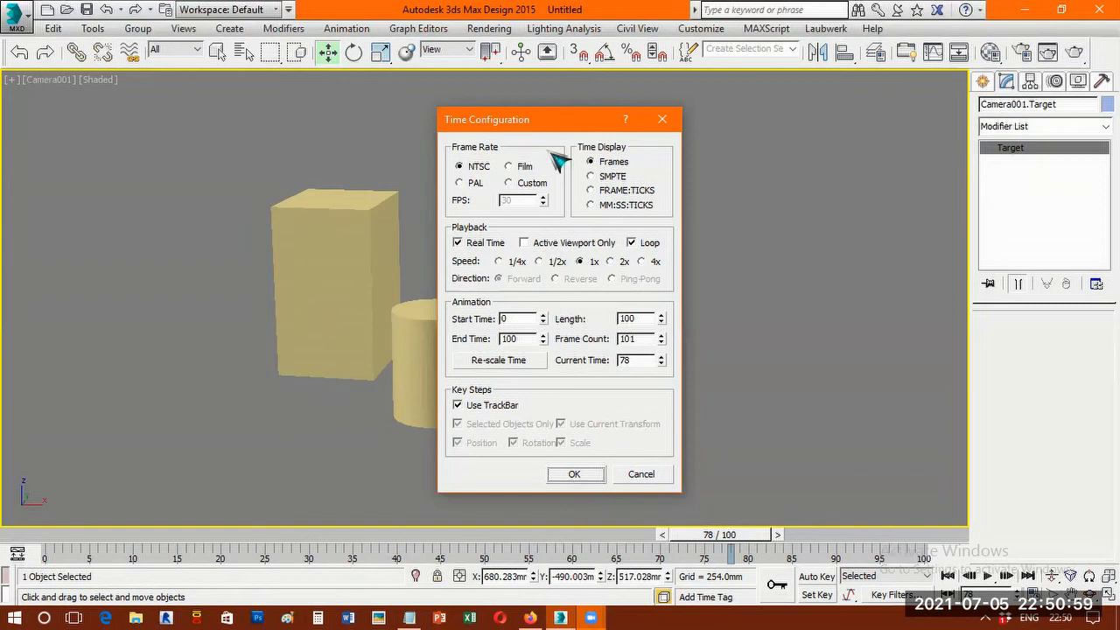
Play the camera animation at a playback speed of 1/4x to check the motion, and return to frame 0.
{"action": "left_click", "coordinate": [517, 263]}
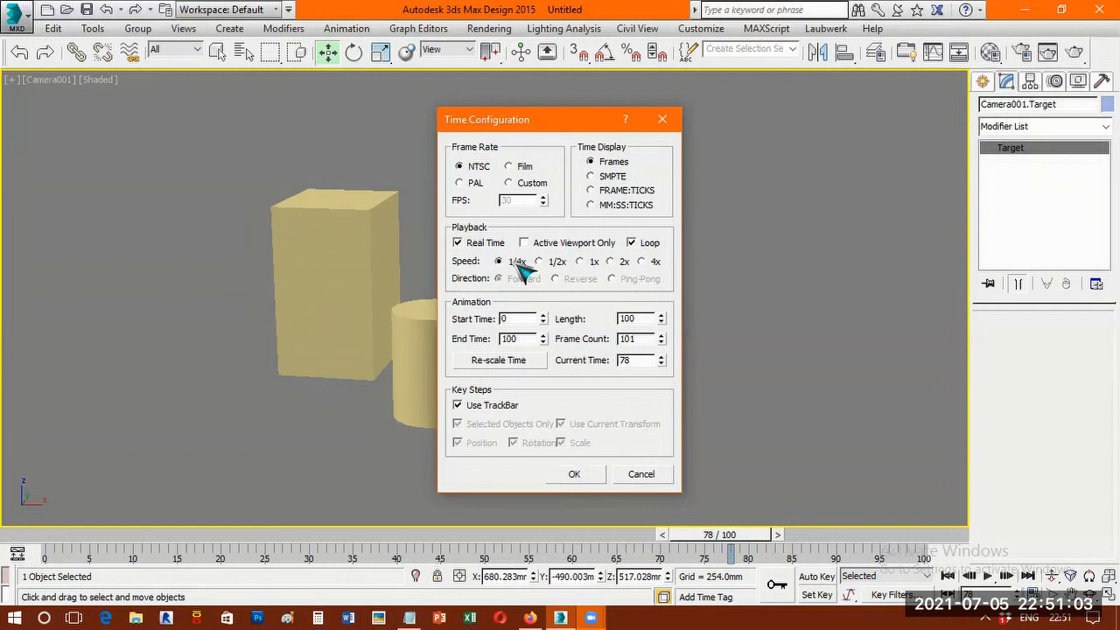
{"action": "left_click", "coordinate": [591, 477]}
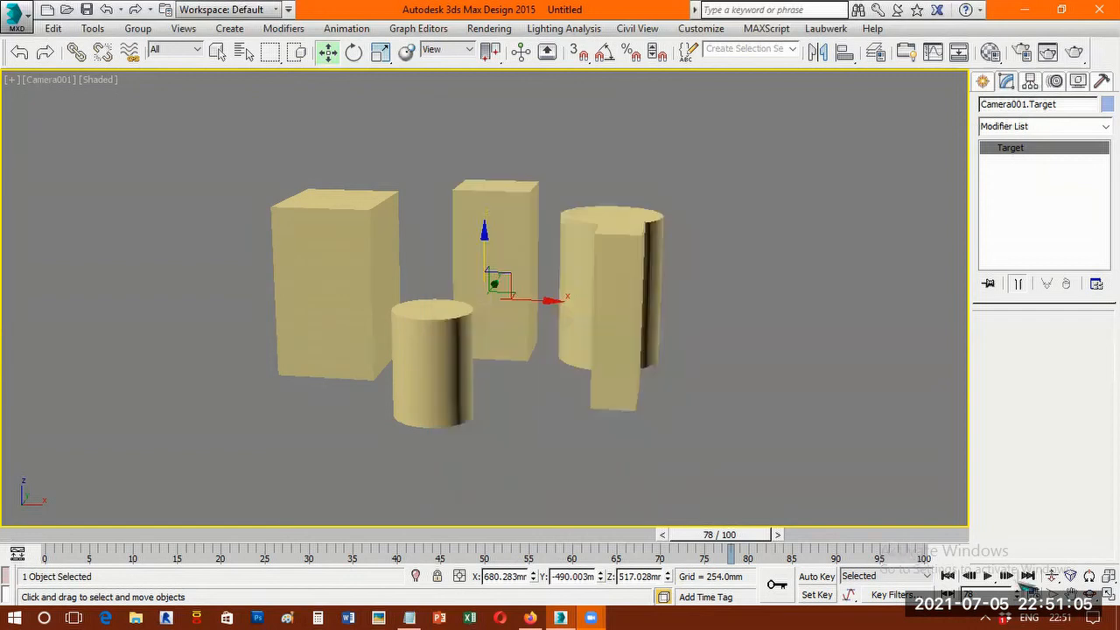
{"action": "left_click", "coordinate": [987, 576]}
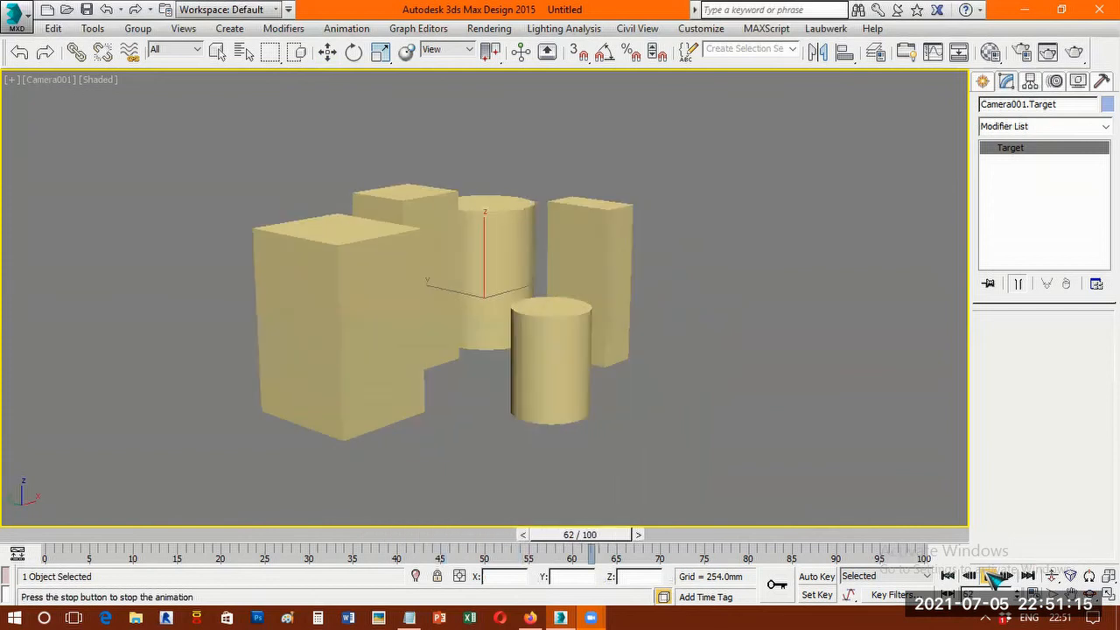
{"action": "left_click", "coordinate": [989, 575]}
{"action": "left_click_drag", "start_coordinate": [700, 552], "coordinate": [39, 570]}
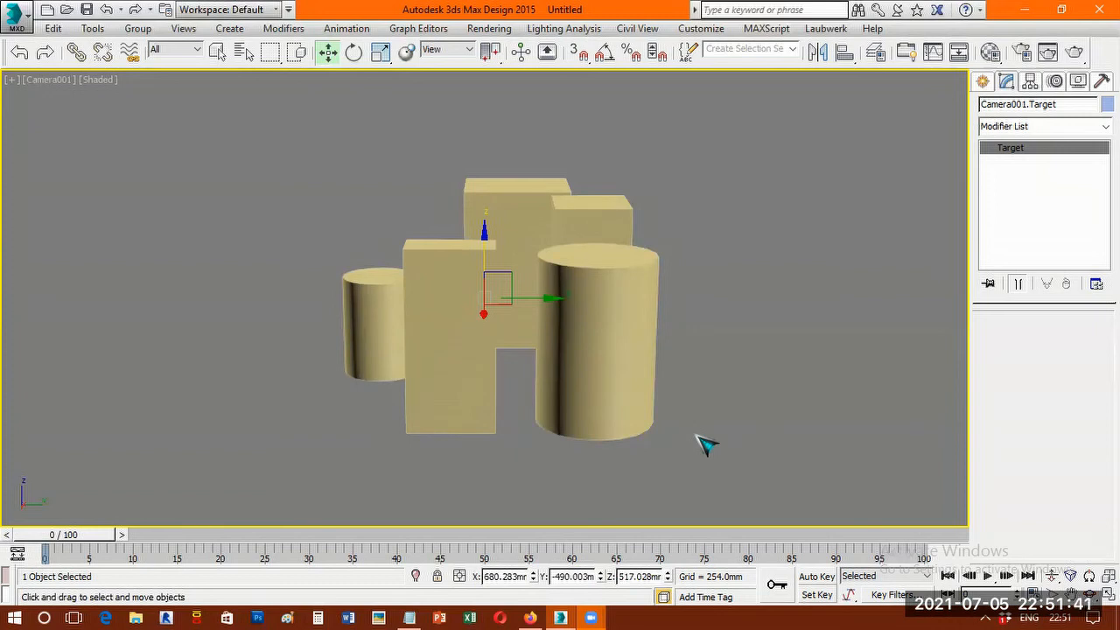
{"action": "left_click_drag", "start_coordinate": [63, 536], "coordinate": [33, 529]}
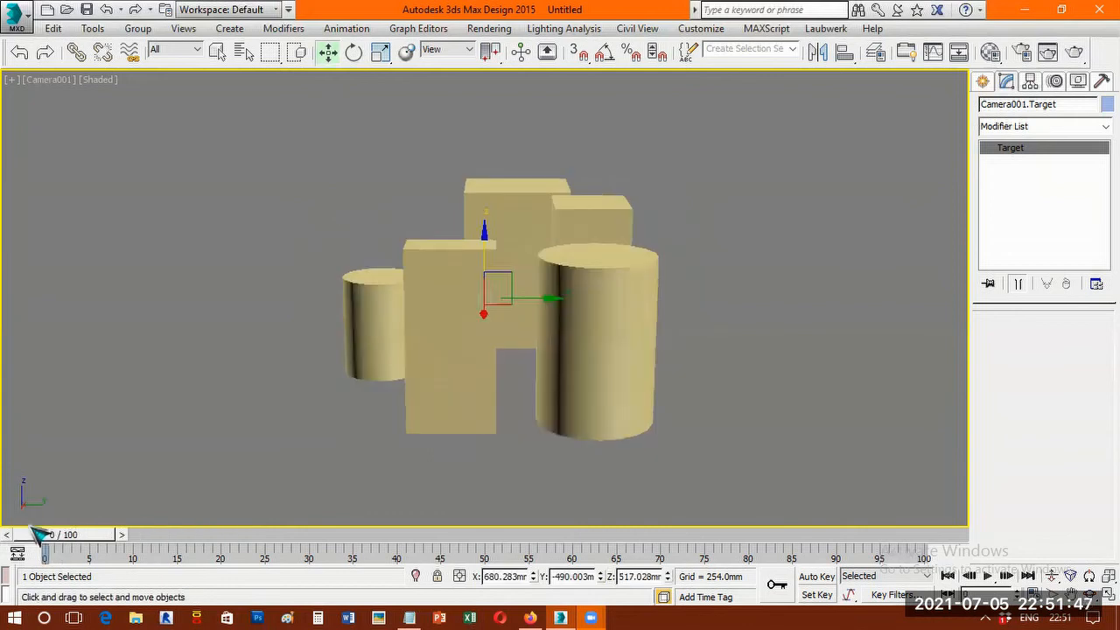